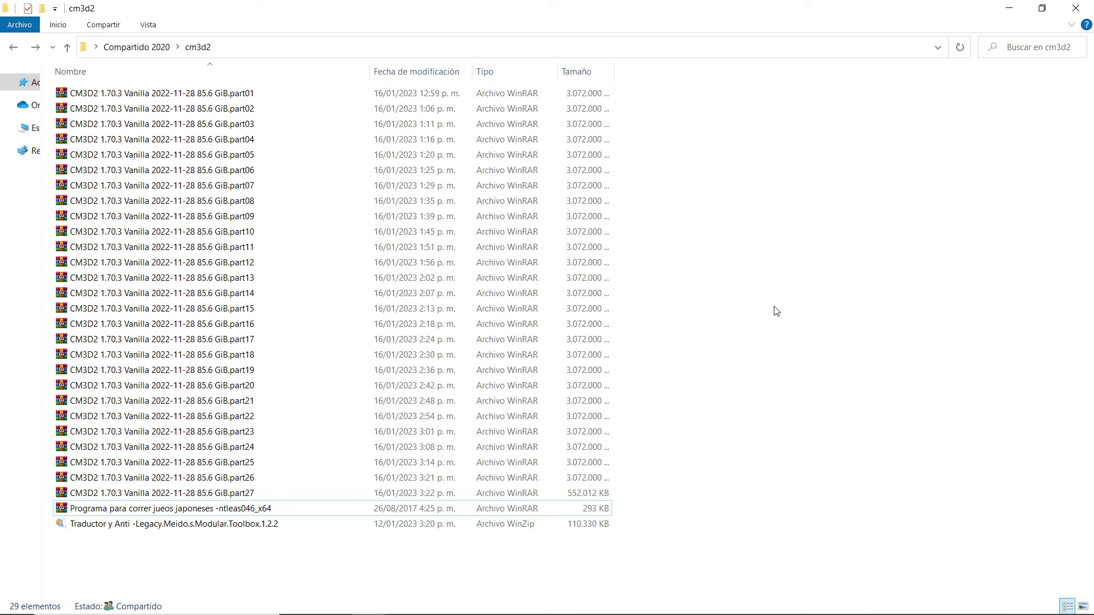
drag(303, 557, 135, 83)
drag(51, 87, 208, 500)
click(121, 527)
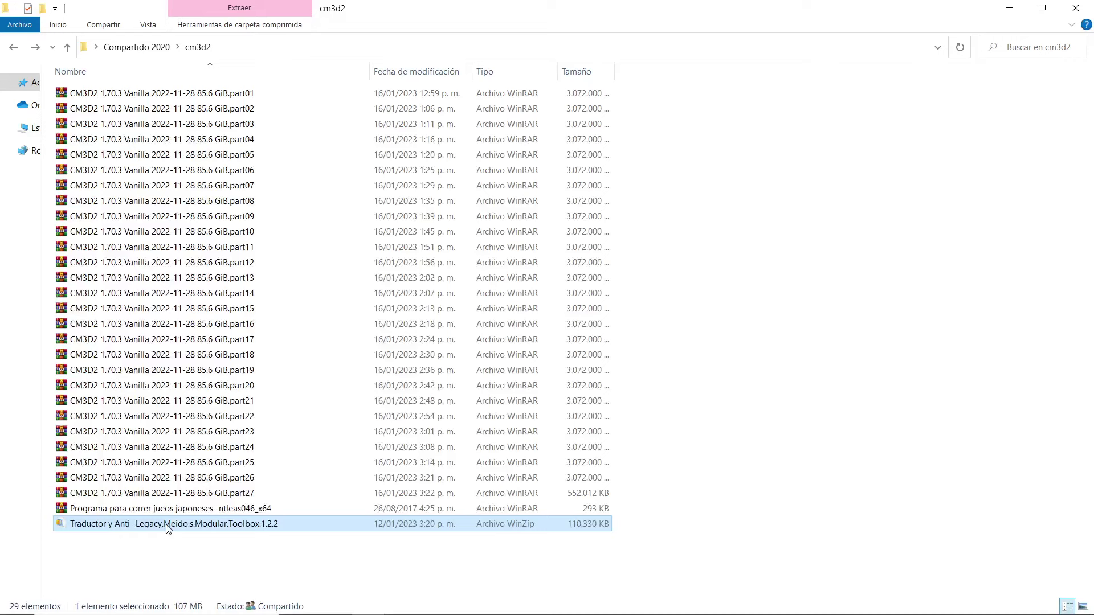
click(124, 509)
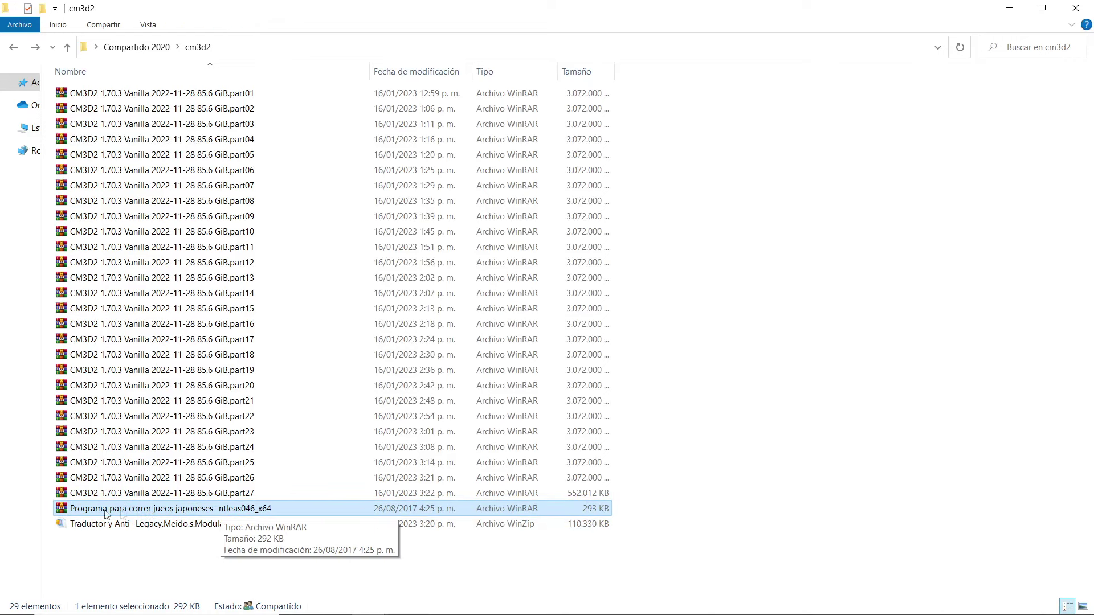
drag(191, 553, 136, 80)
click(717, 269)
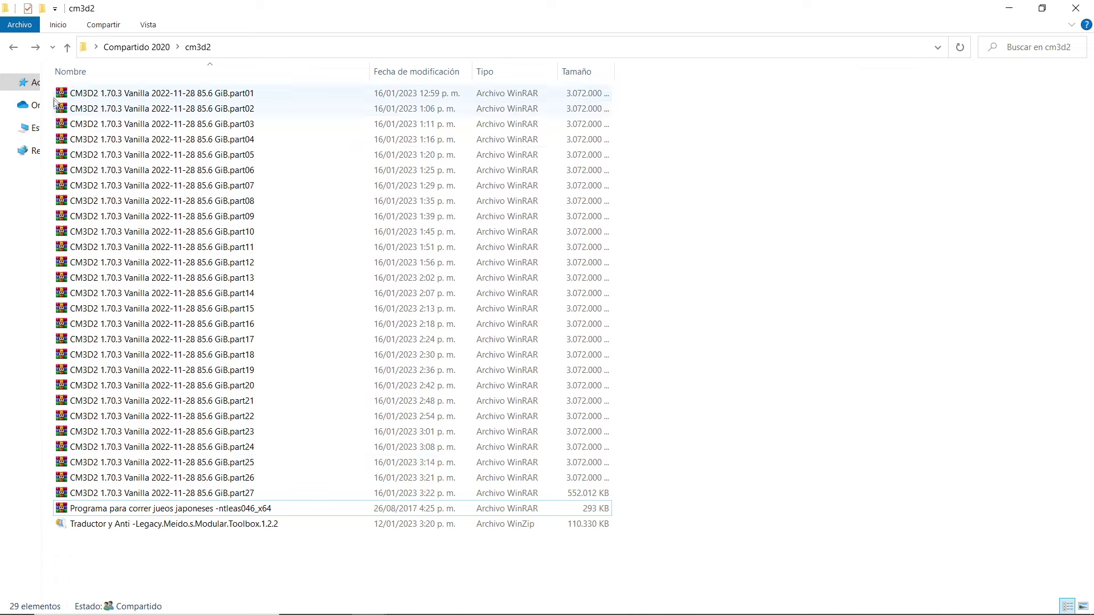
Step: Extract the 27 CM3D2 1.70.3 Vanilla archive parts with WinRAR to the D:\ drive
drag(50, 89, 210, 497)
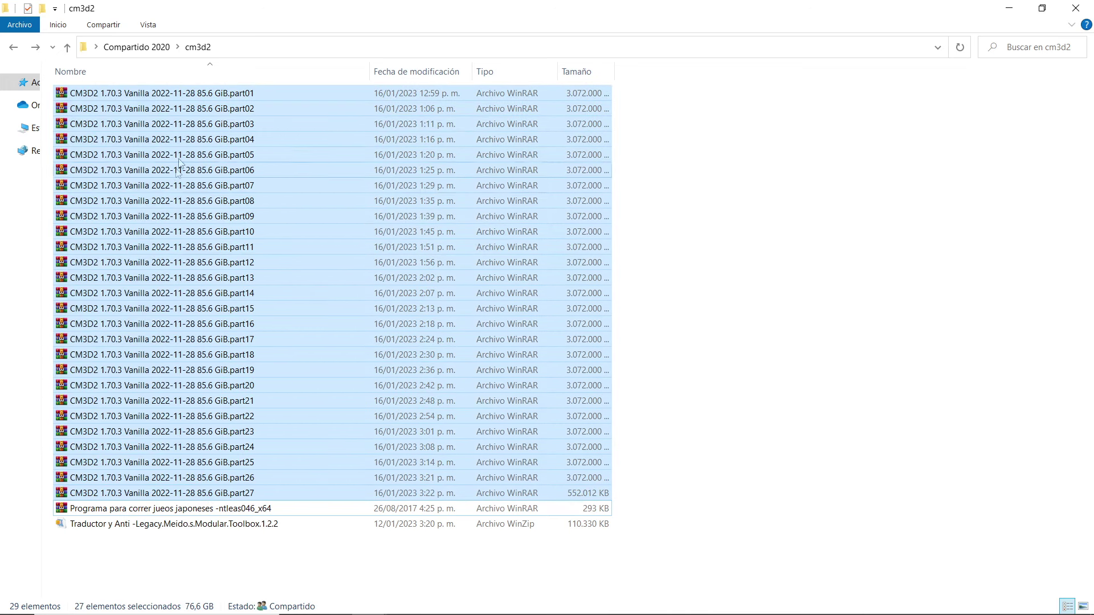
right_click(188, 98)
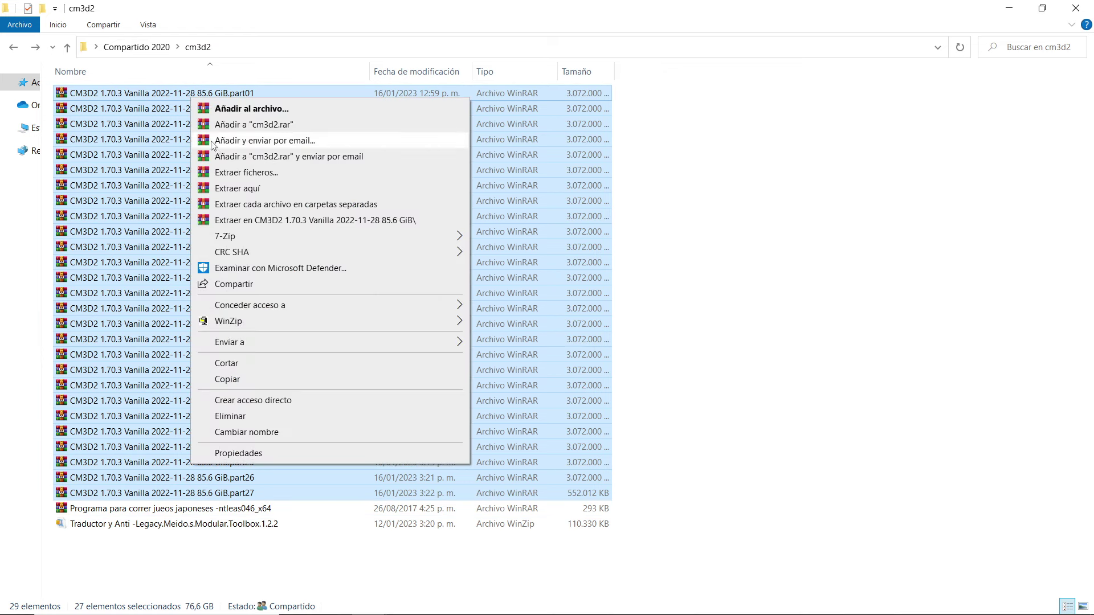
click(256, 173)
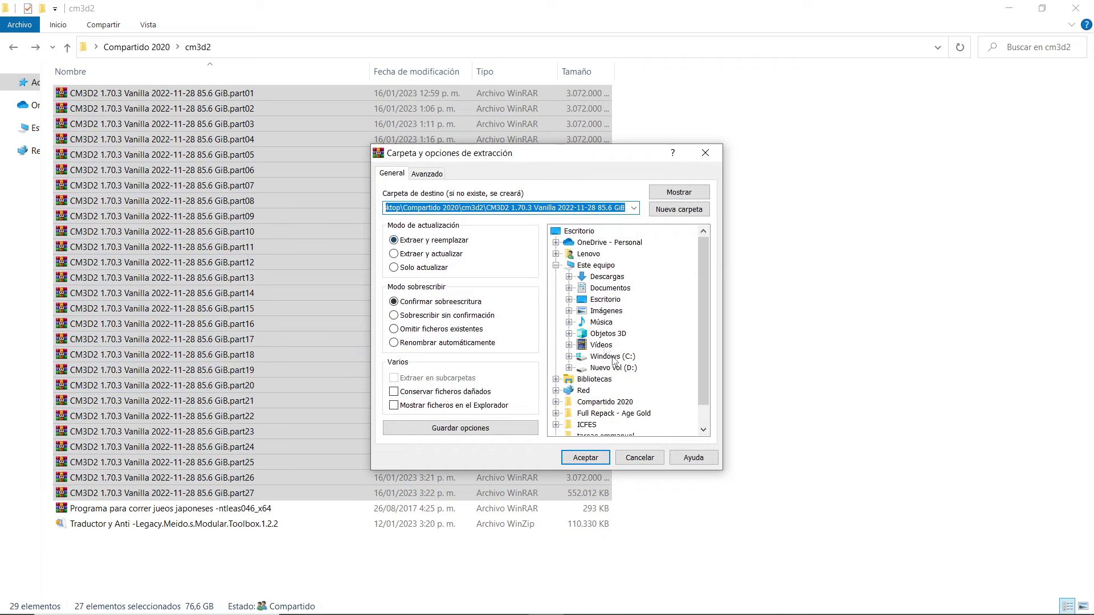
click(625, 371)
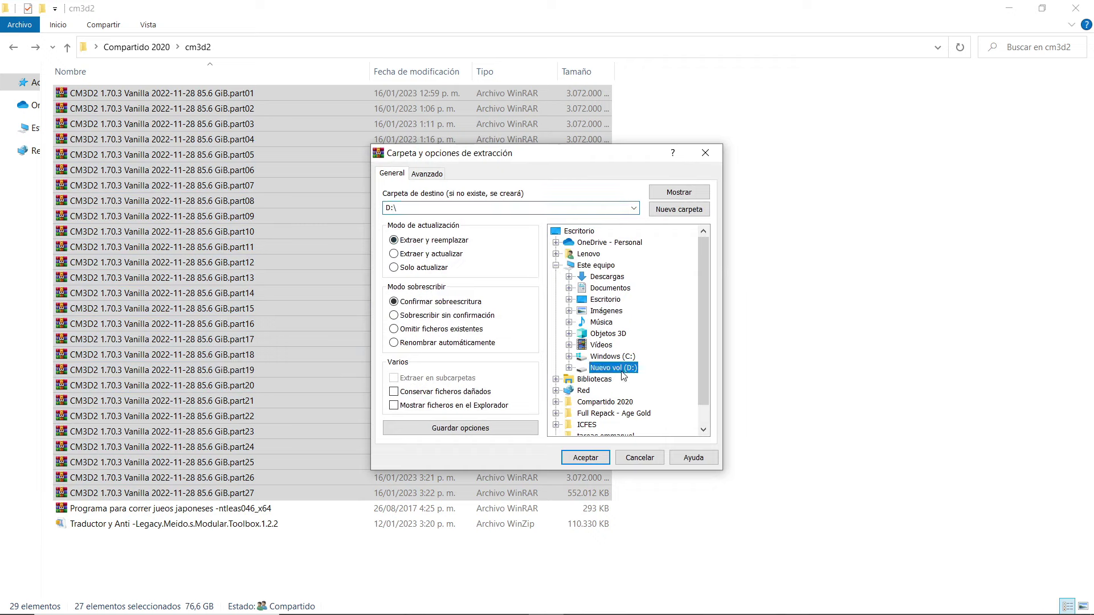
click(584, 459)
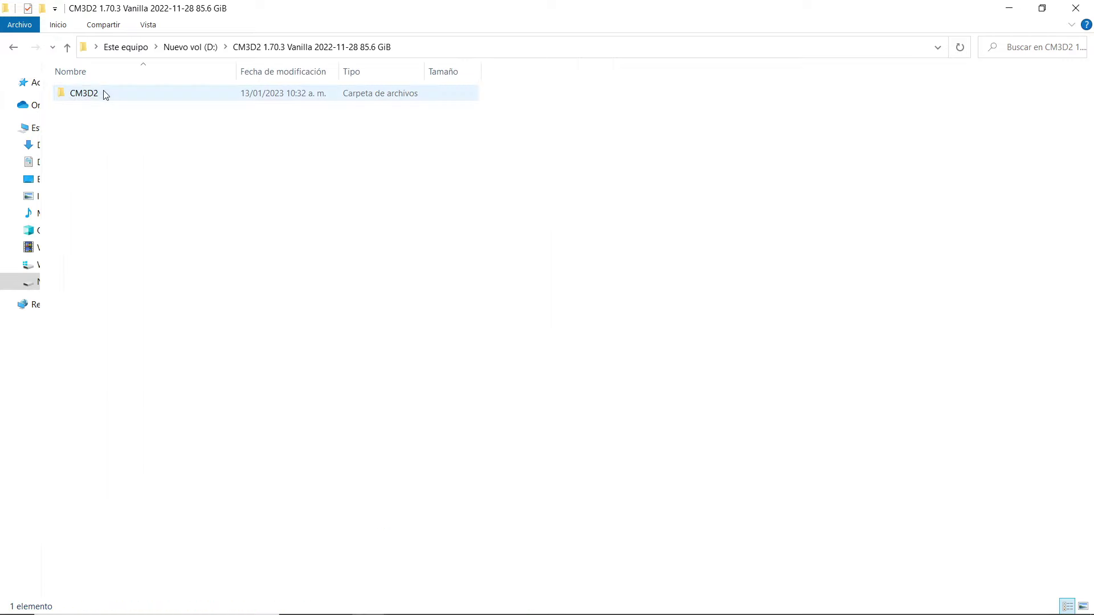
Step: Open the CM3D2 game folder inside the extracted CM3D2 1.70.3 Vanilla folder
click(105, 93)
double_click(92, 96)
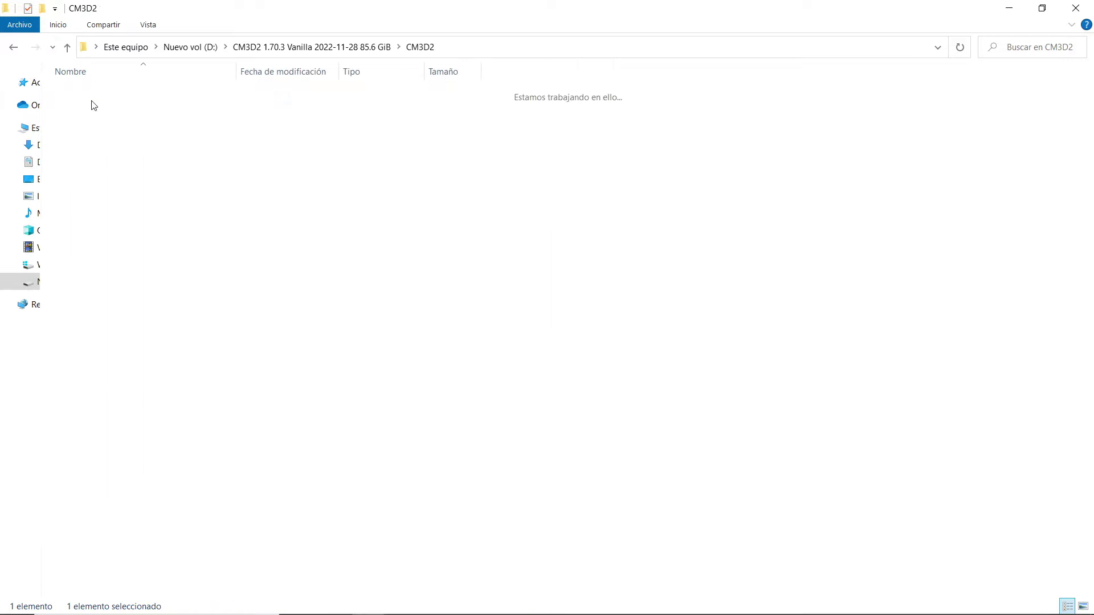
drag(167, 247, 104, 91)
click(218, 283)
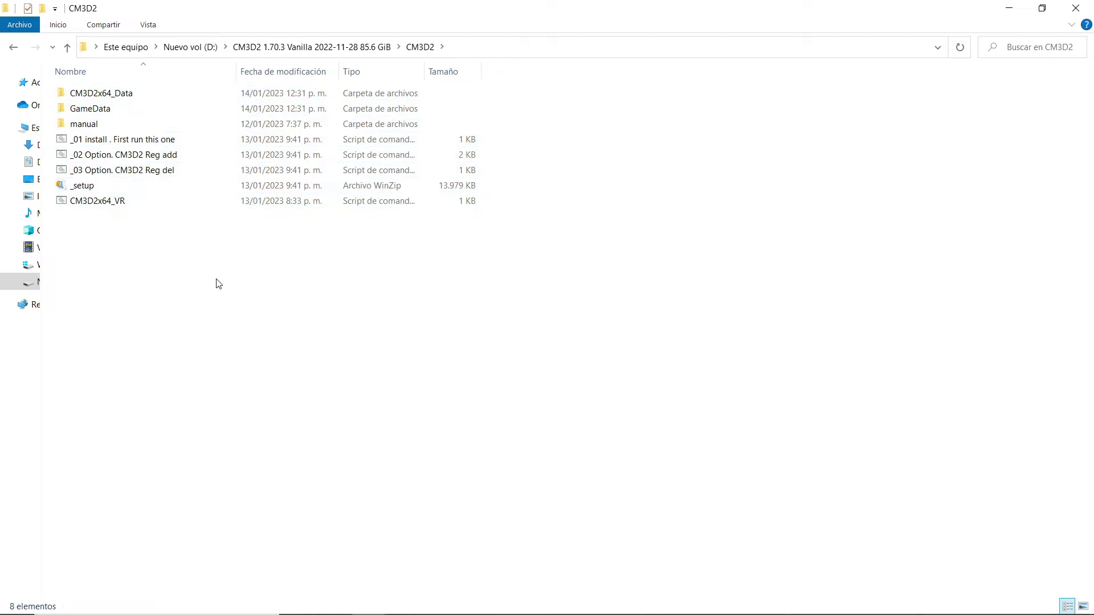
Step: Extract the _setup archive directly into the current CM3D2 folder
click(91, 188)
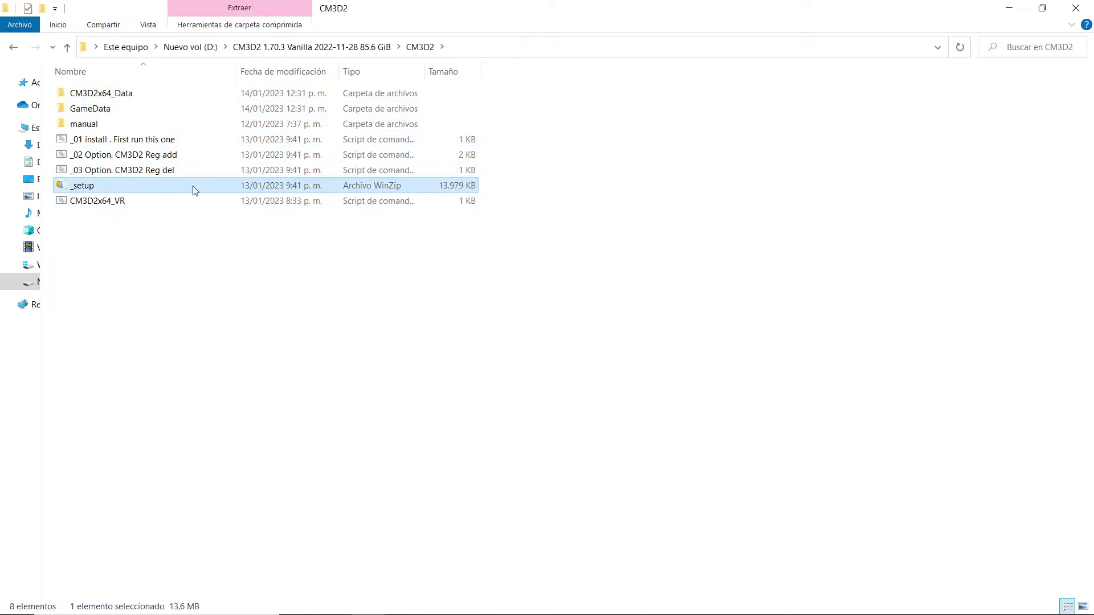
double_click(146, 182)
right_click(147, 185)
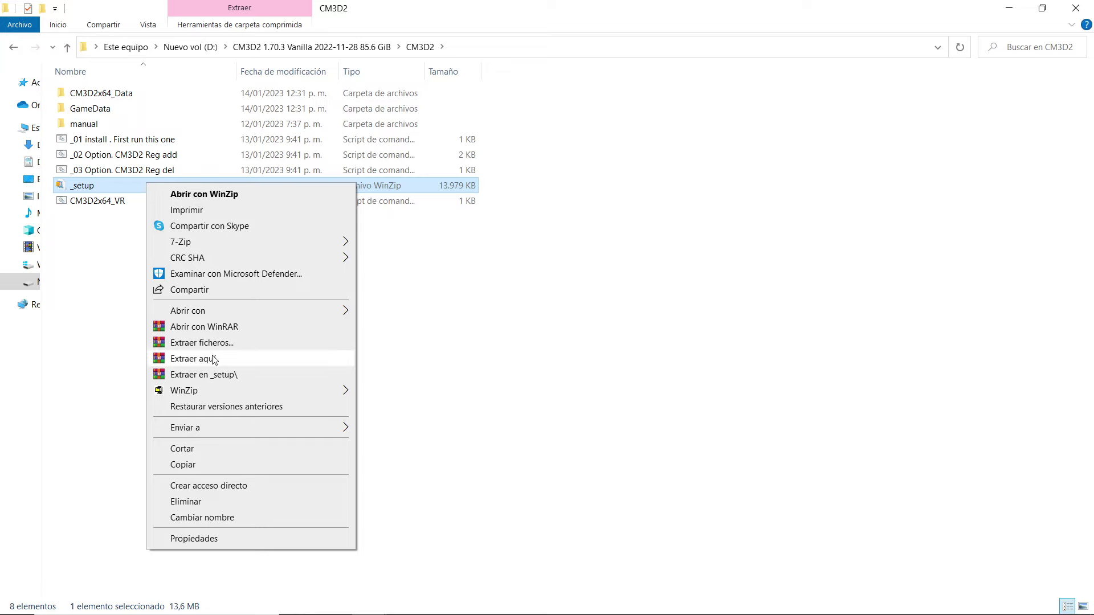
click(193, 359)
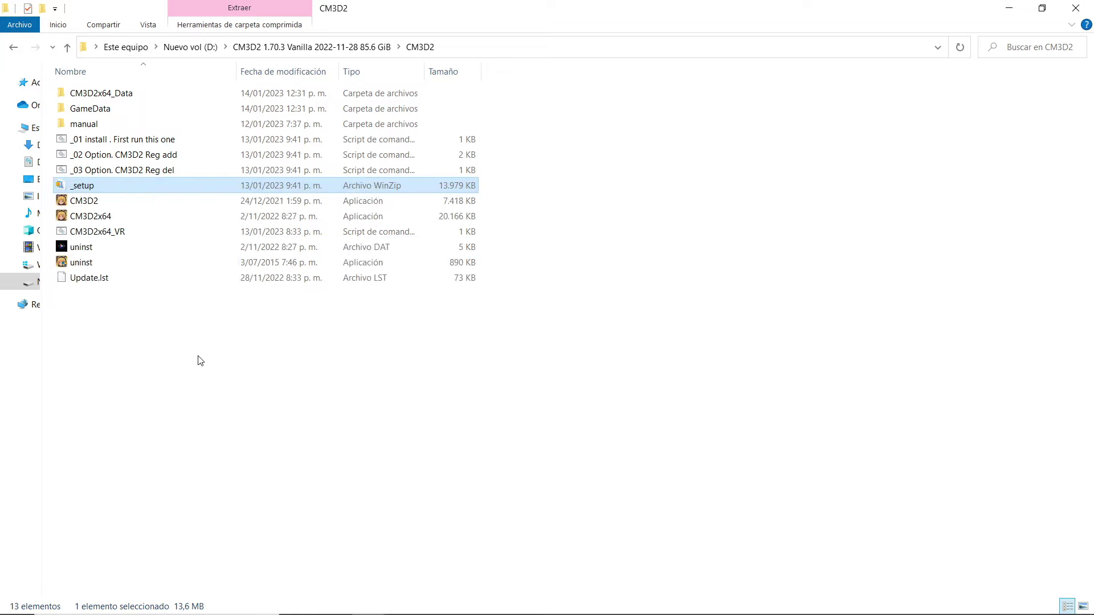
Step: Delete the _setup archive from the CM3D2 folder, keeping its extracted files
drag(164, 365, 86, 206)
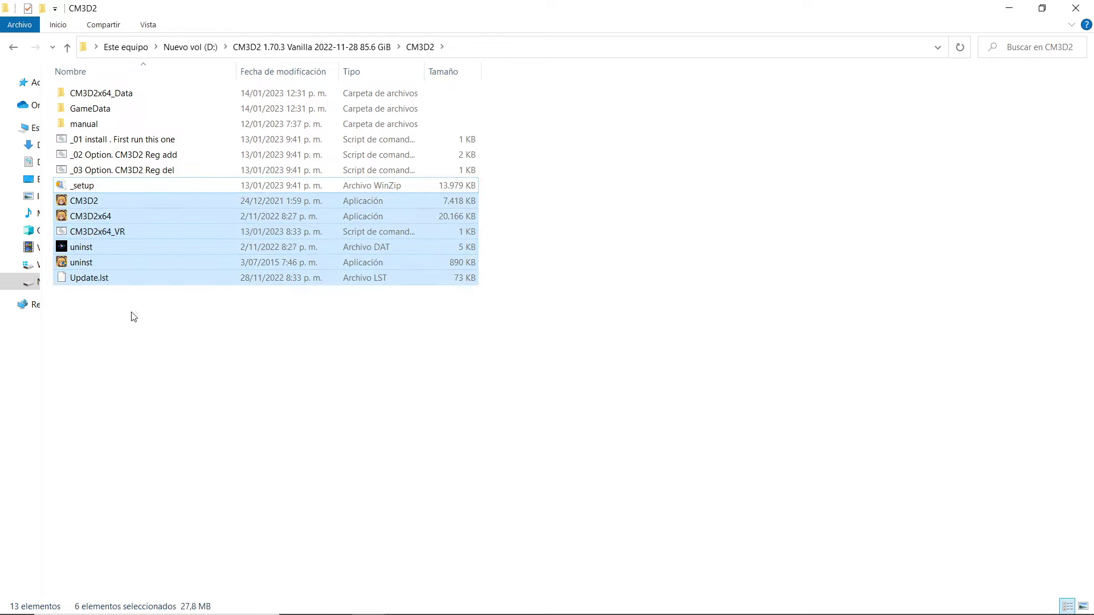
click(142, 342)
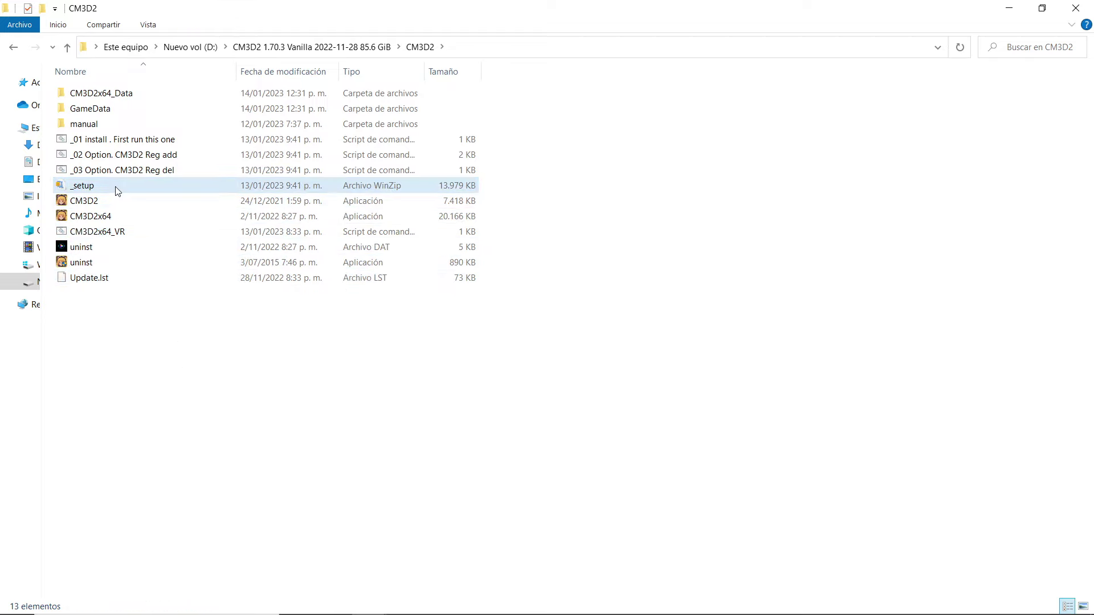
right_click(137, 185)
click(188, 501)
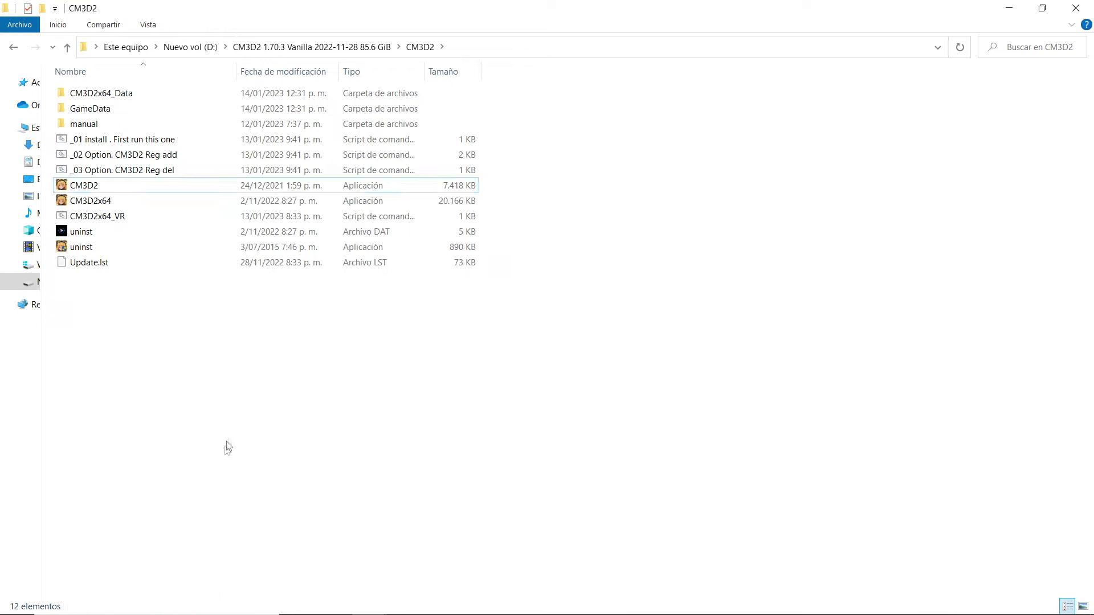
Step: Run the script "_01 install . First run this one" as administrator and dismiss its console window
click(111, 143)
double_click(106, 143)
right_click(106, 143)
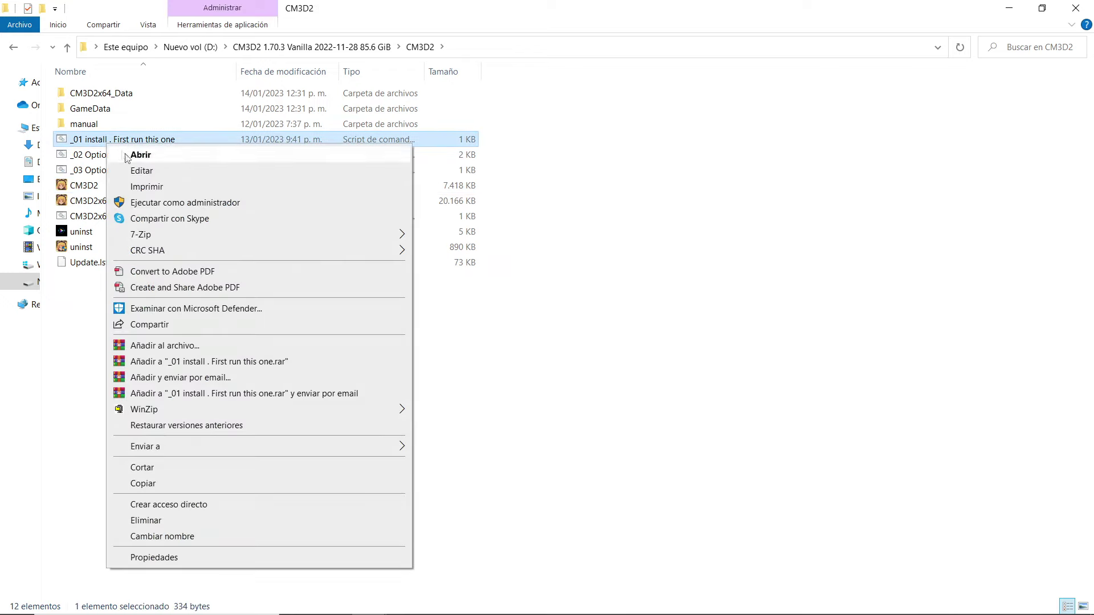
click(199, 205)
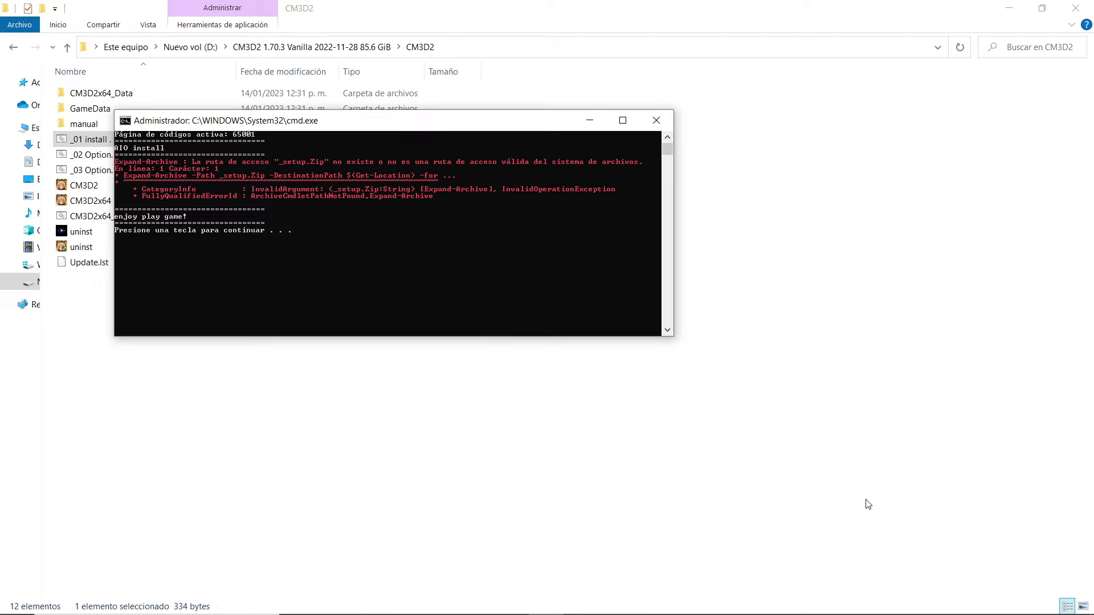
key(Return)
Step: Run the script "_02 Option. CM3D2 Reg add" as administrator and dismiss its console window
double_click(144, 154)
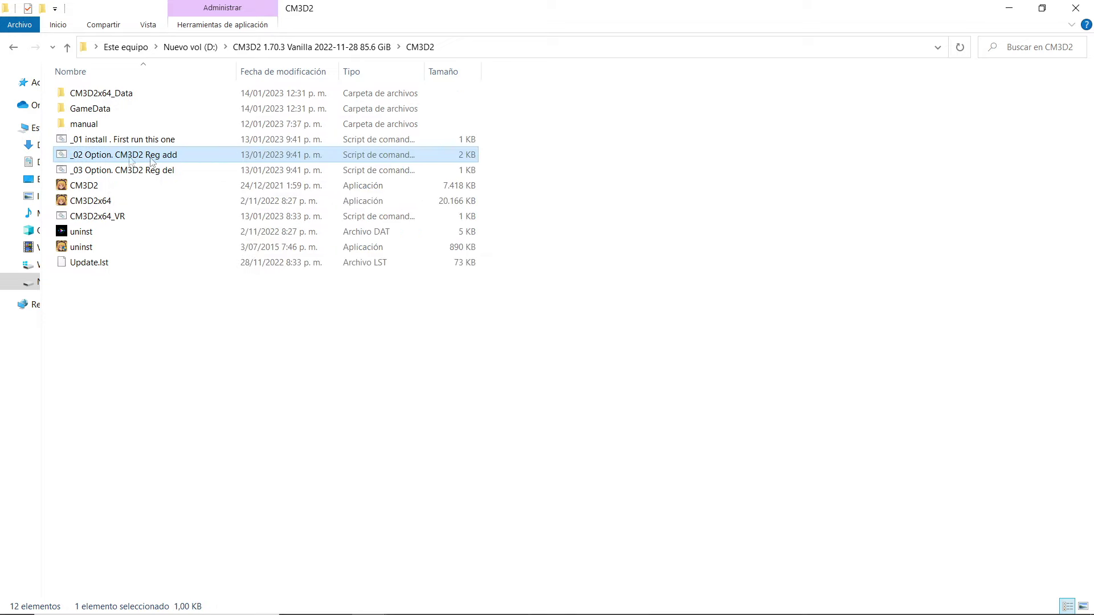
right_click(145, 155)
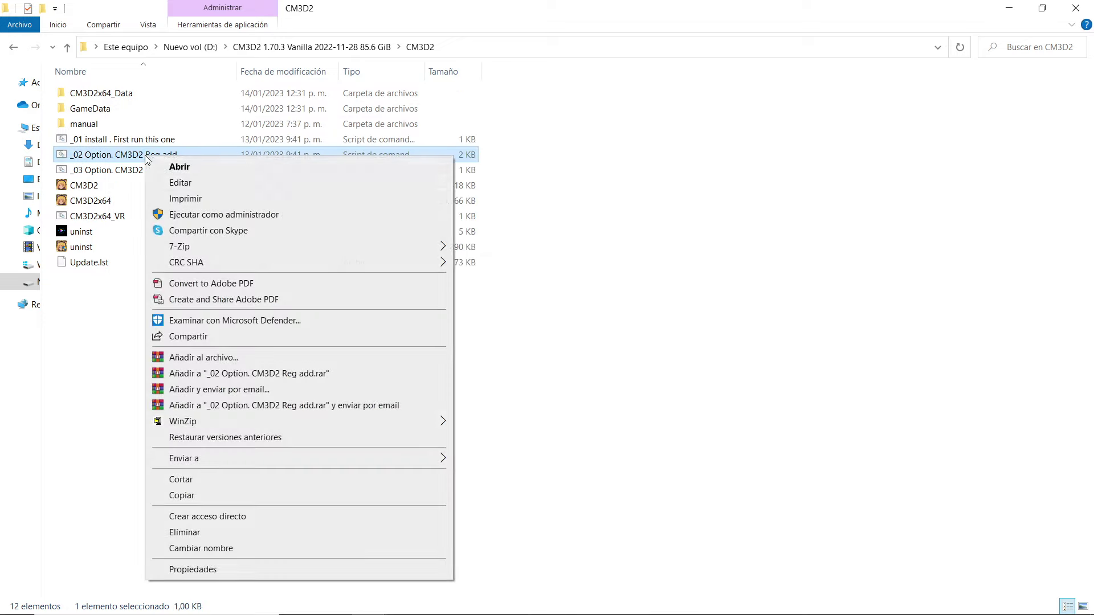
click(222, 215)
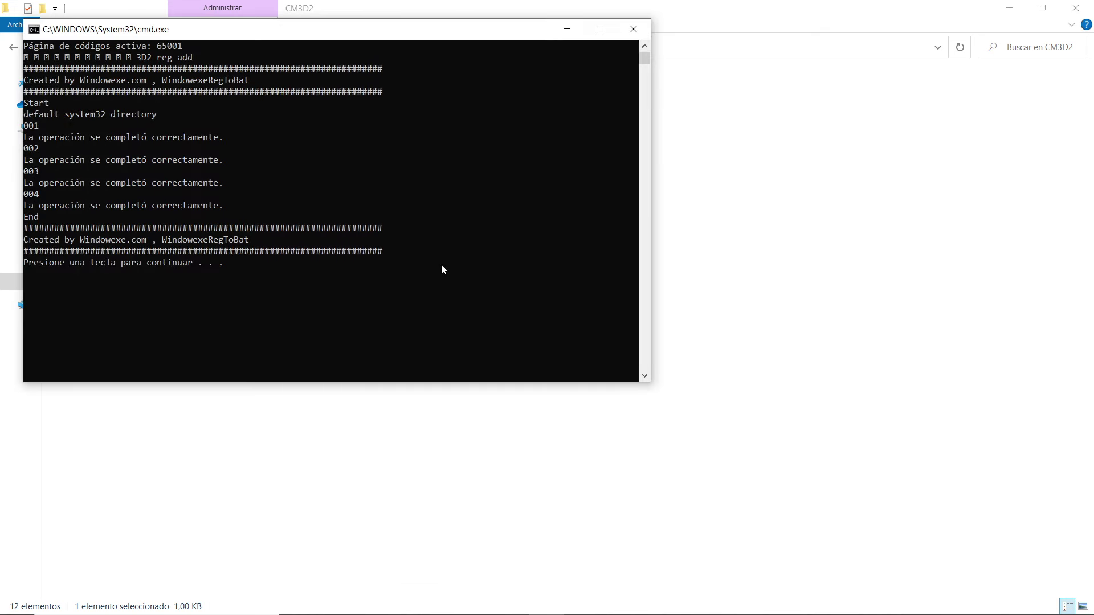
key(Return)
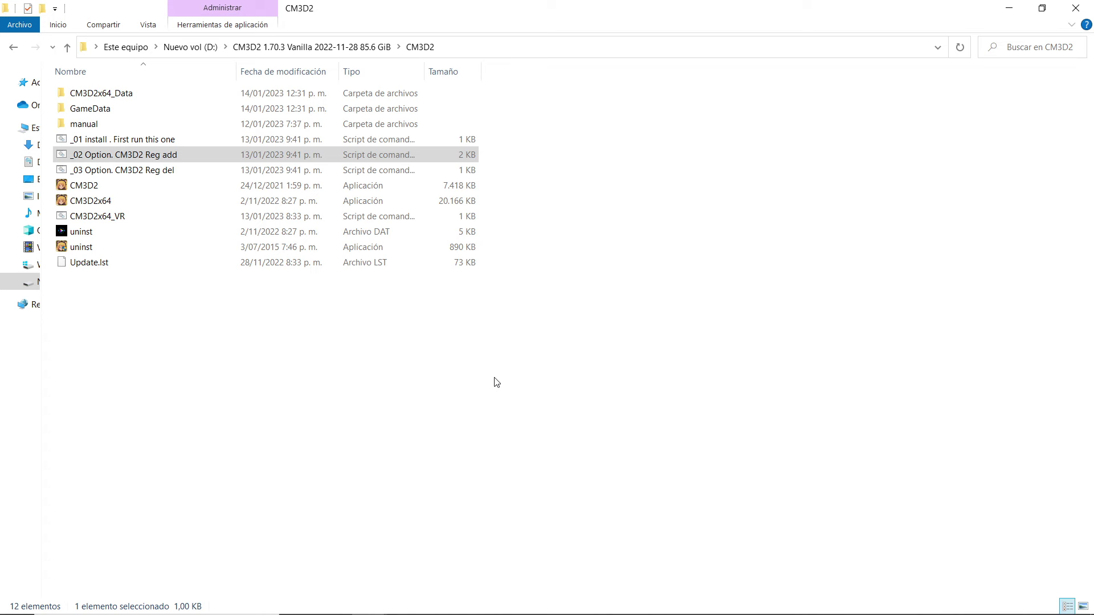
Step: Return to the cm3d2 download folder and extract the "Traductor y Anti -Legacy.Meido.s.Modular.Toolbox.1.2.2" archive in place
mouse_move(368, 610)
click(413, 531)
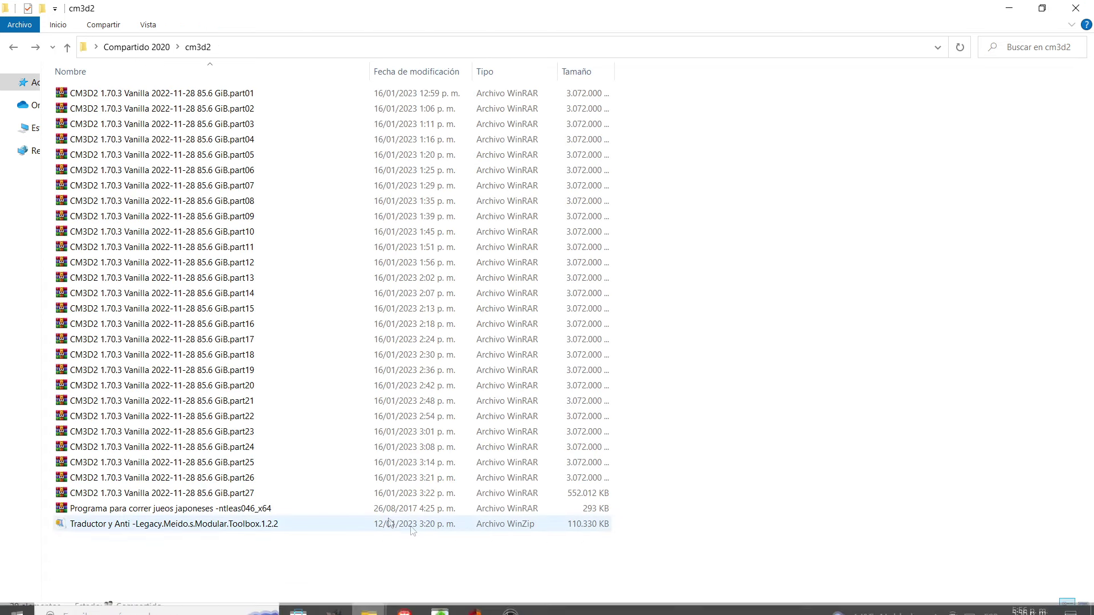
click(232, 530)
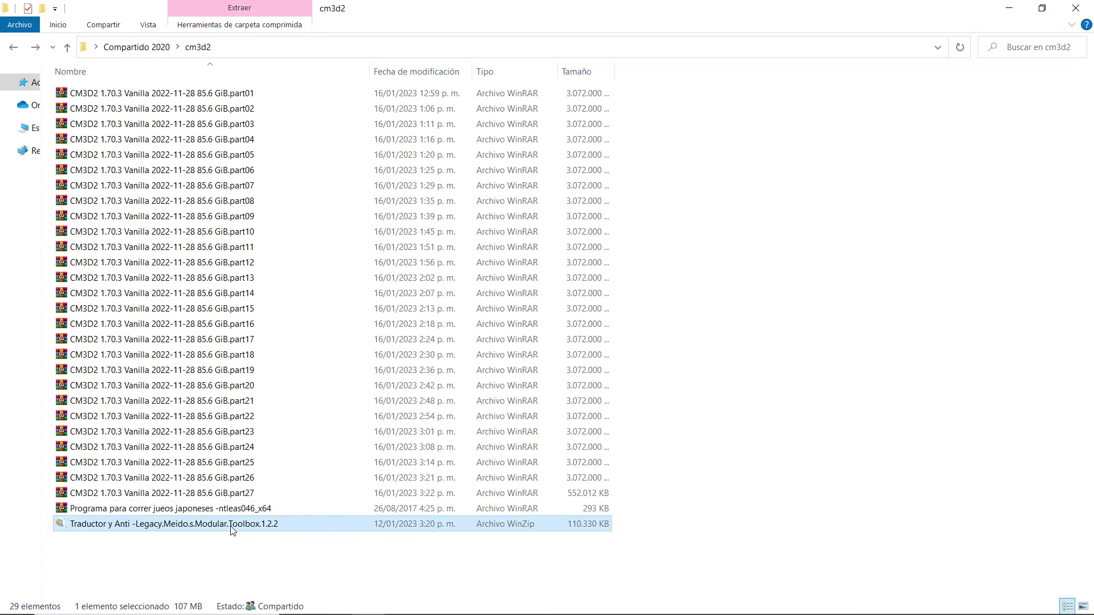
right_click(132, 528)
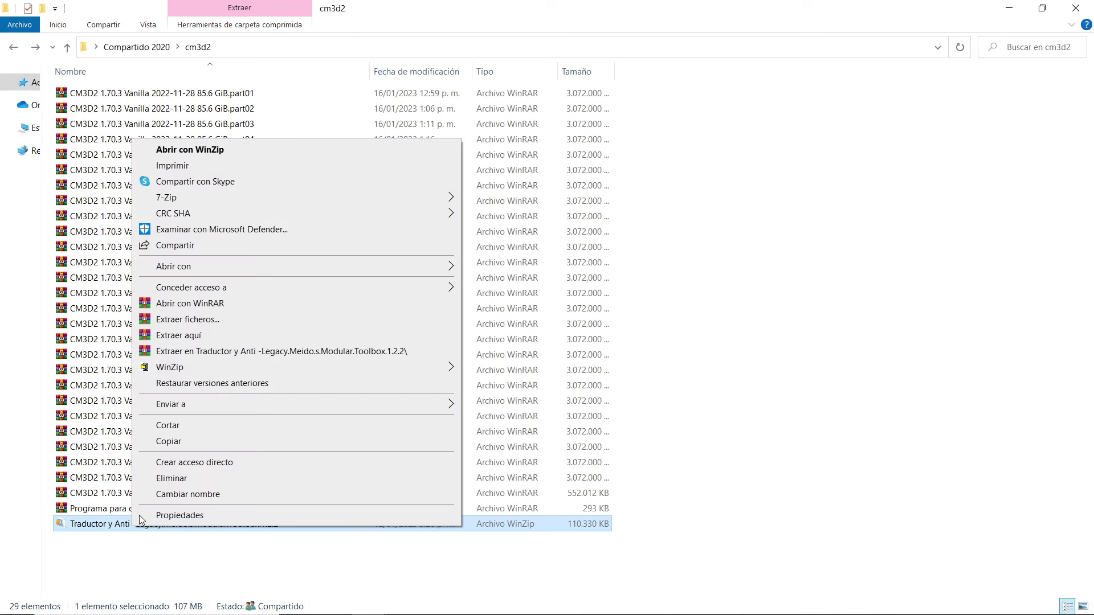
click(234, 335)
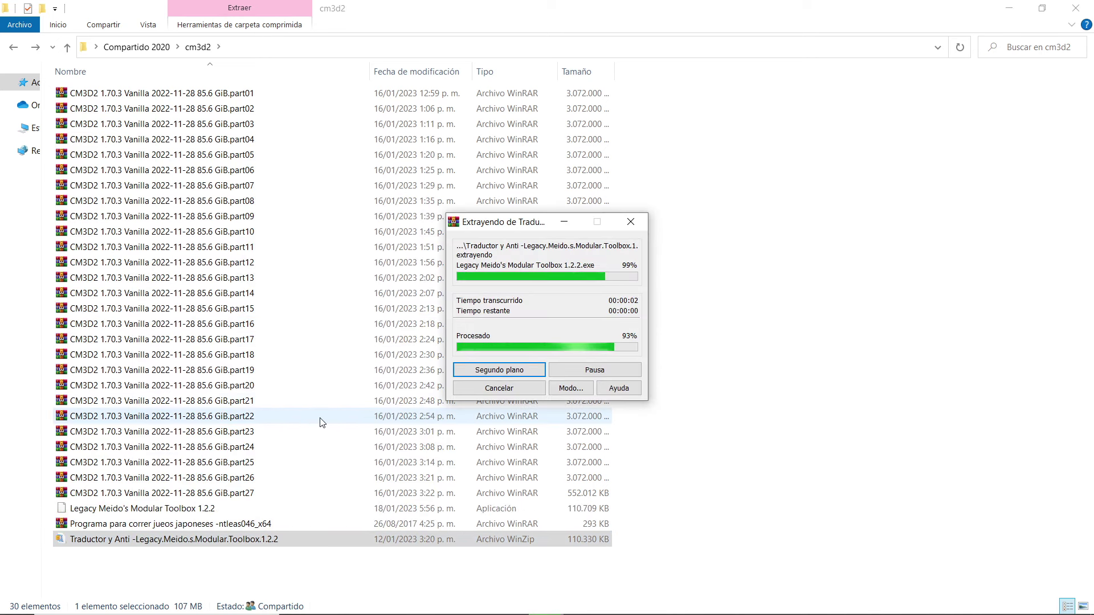
Step: Run the Legacy Meido's Modular Toolbox 1.2.2 installer as administrator with Español as the setup language
click(114, 513)
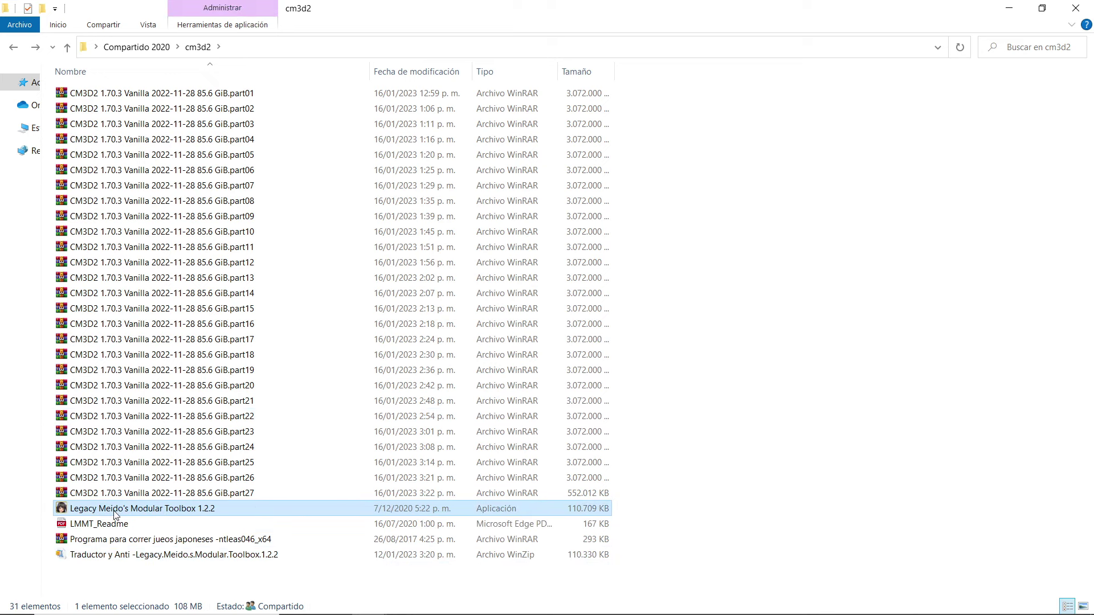
right_click(140, 509)
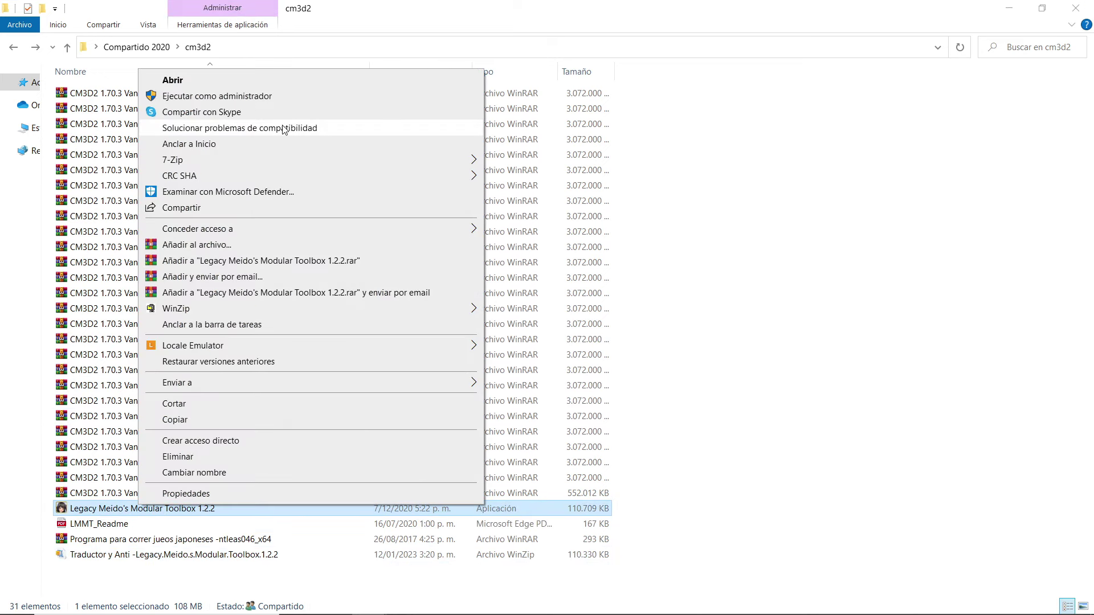
click(246, 101)
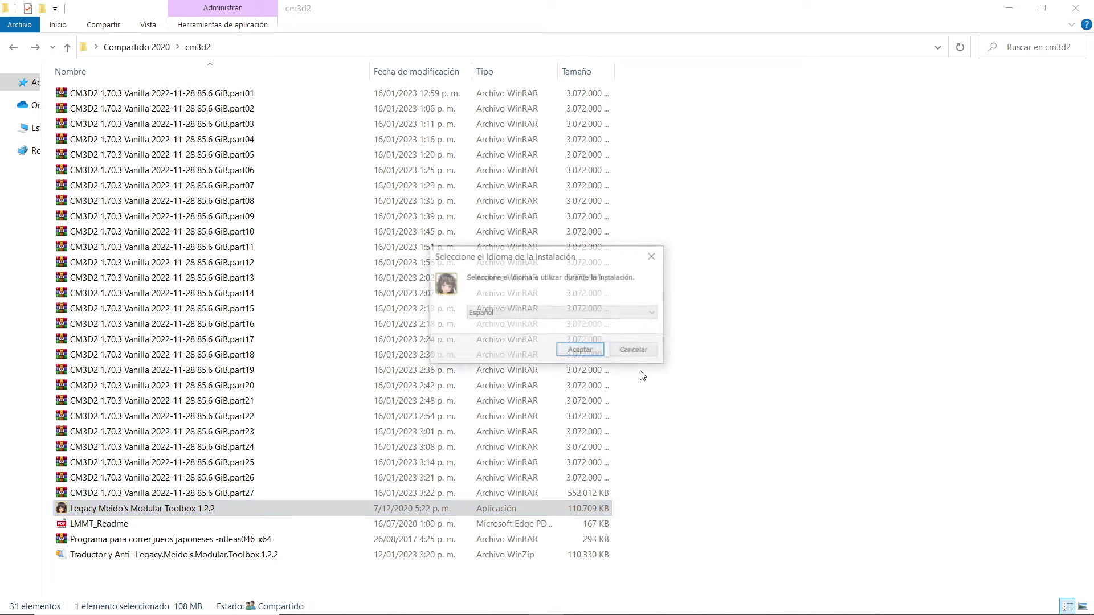
key(Return)
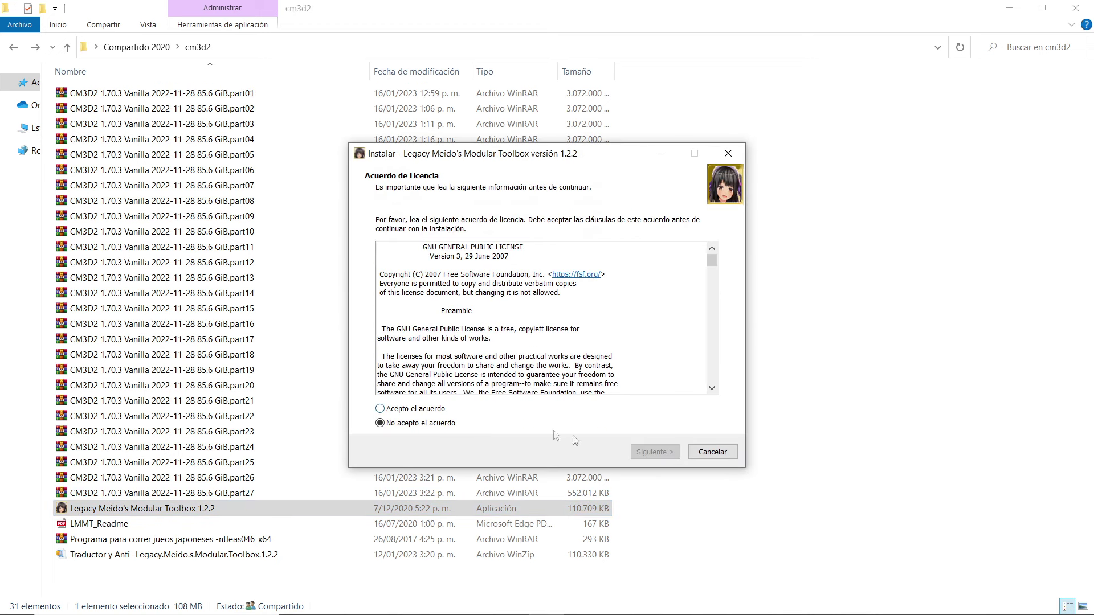
Step: Accept the toolbox's license agreement and continue to the destination folder choice
click(378, 409)
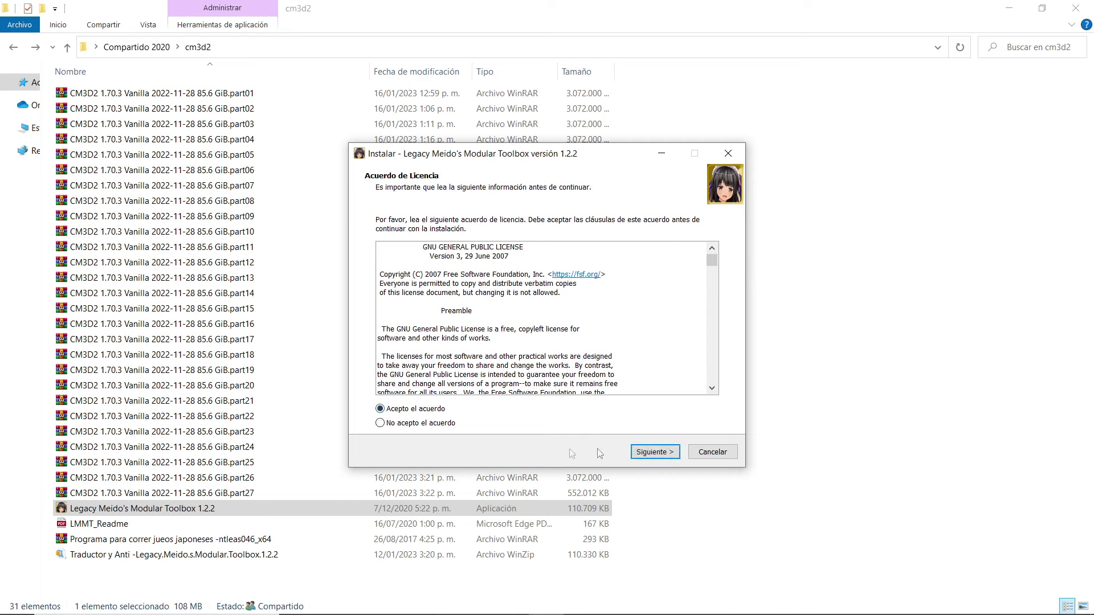
click(658, 453)
click(658, 453)
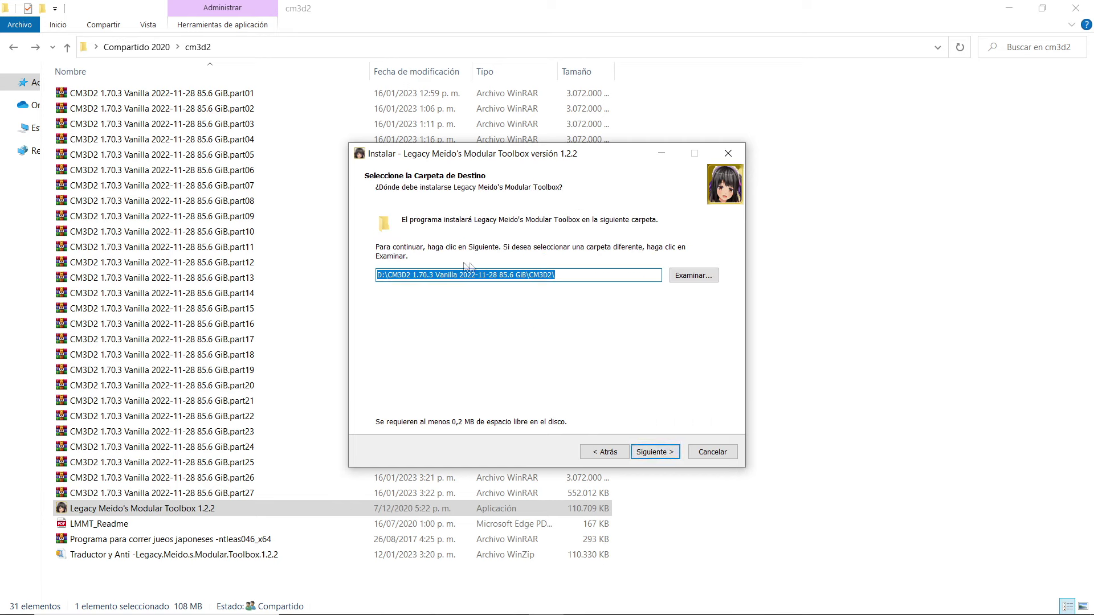
Step: Install the toolbox into D:\CM3D2 1.70.3 Vanilla 2022-11-28 85.6 GiB\CM3D2\, acknowledging the notices and keeping the remaining default options
click(656, 456)
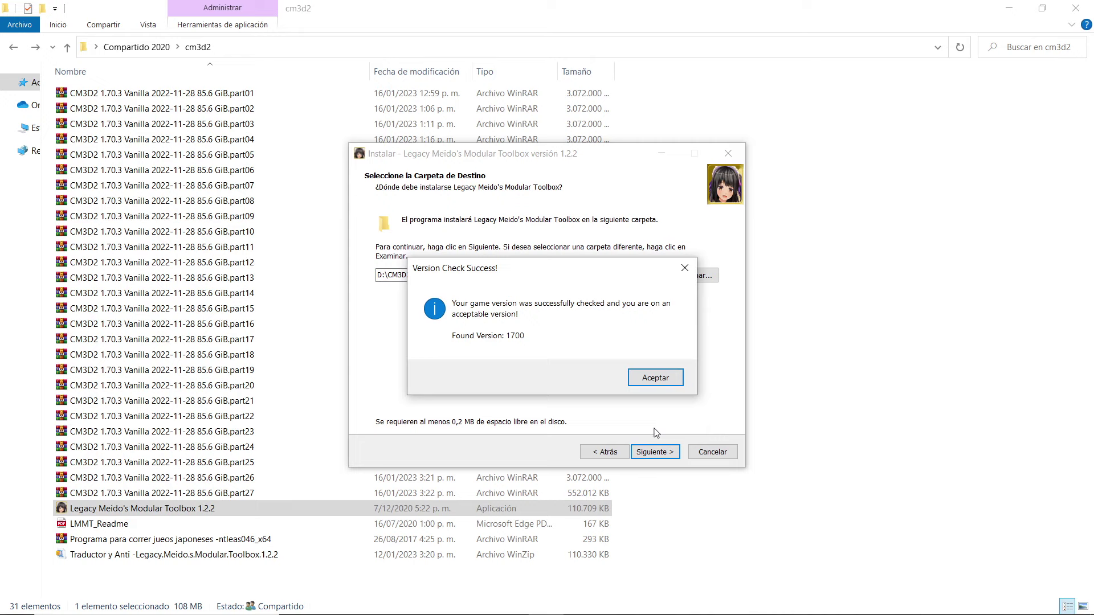
click(641, 380)
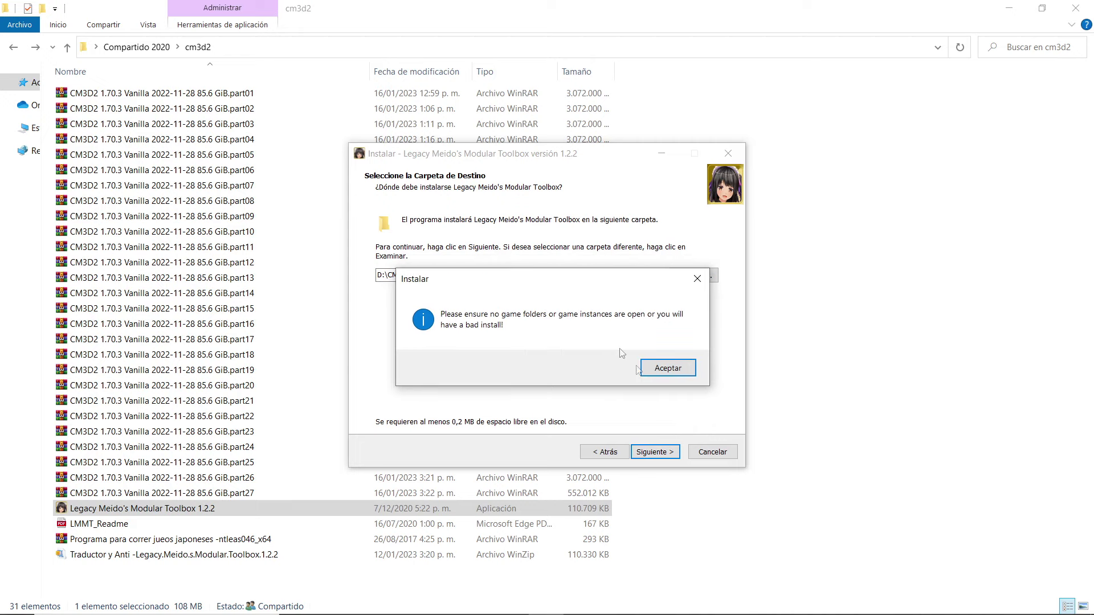
click(651, 365)
click(653, 453)
click(652, 452)
click(653, 453)
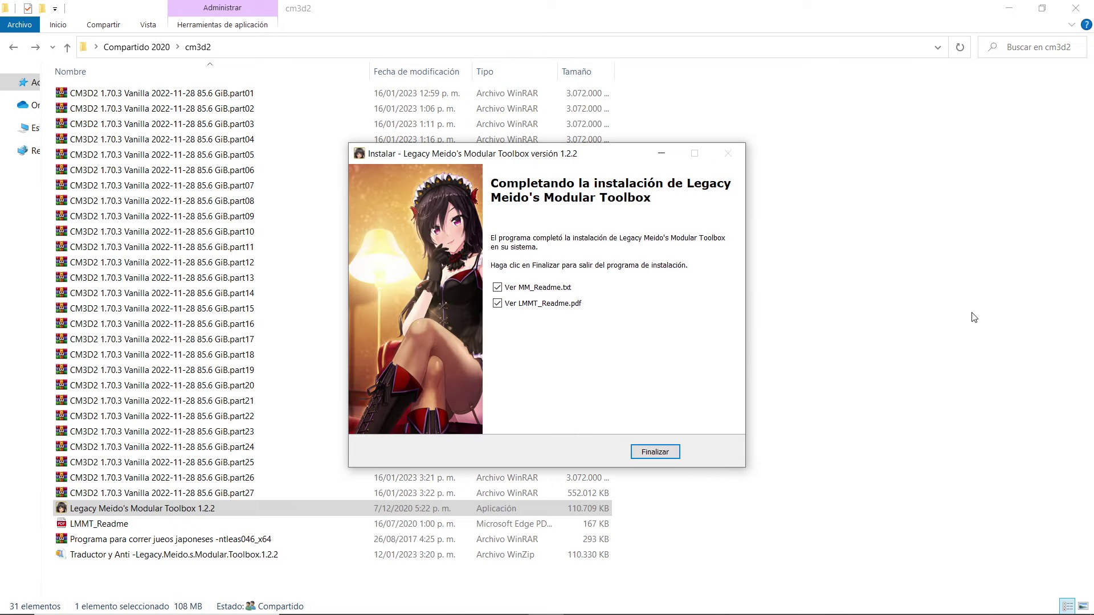
Step: Finish the toolbox installer without viewing MM_Readme.txt or LMMT_Readme.pdf, and switch to the game's CM3D2 folder on drive D
click(496, 304)
click(497, 287)
click(671, 453)
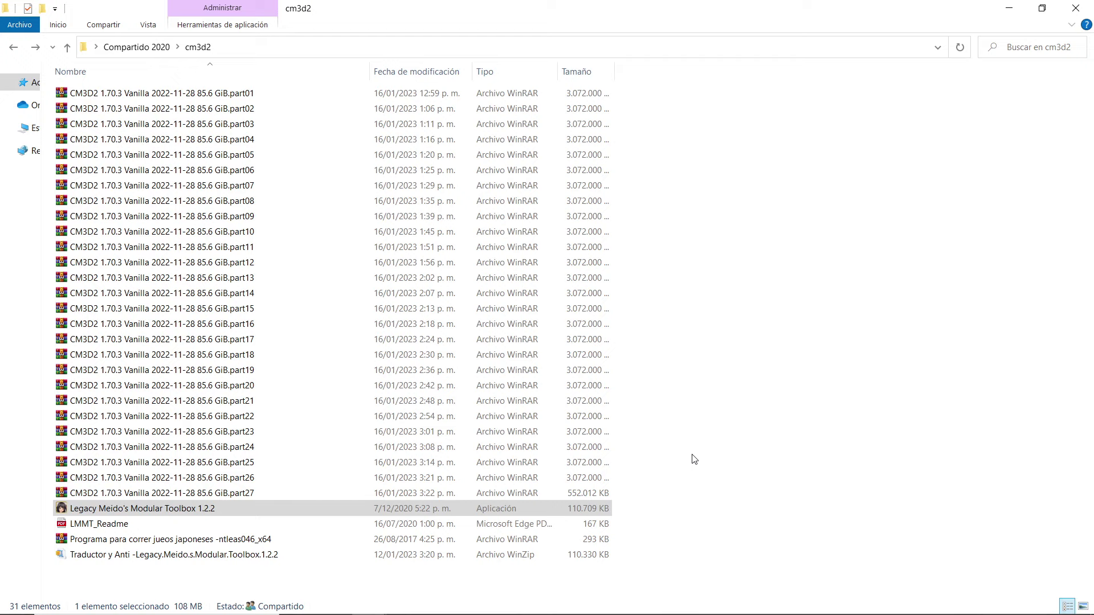
mouse_move(251, 612)
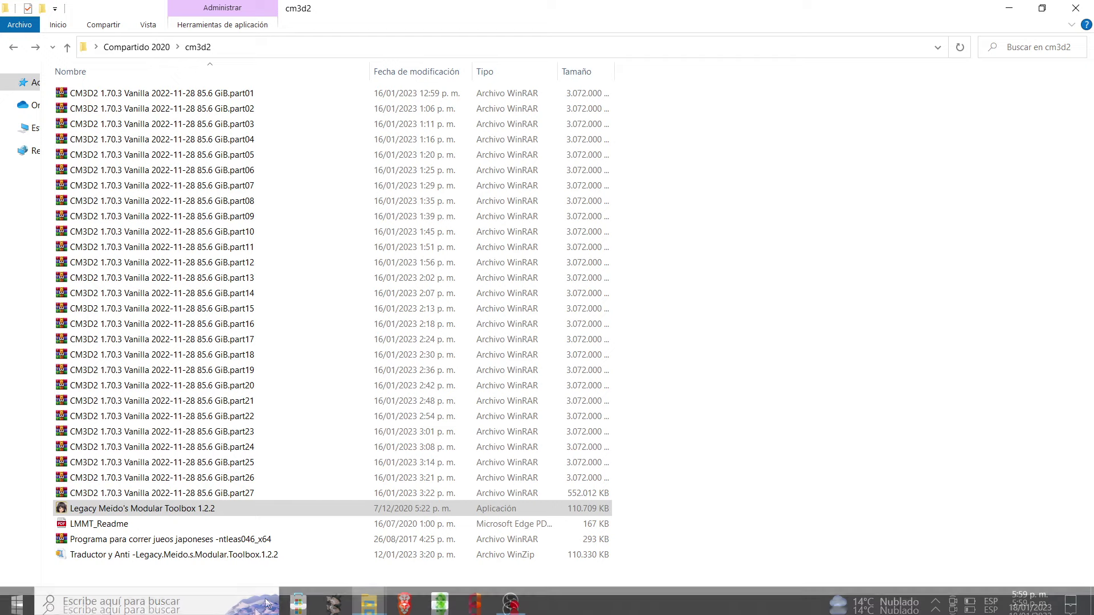
mouse_move(368, 611)
click(311, 550)
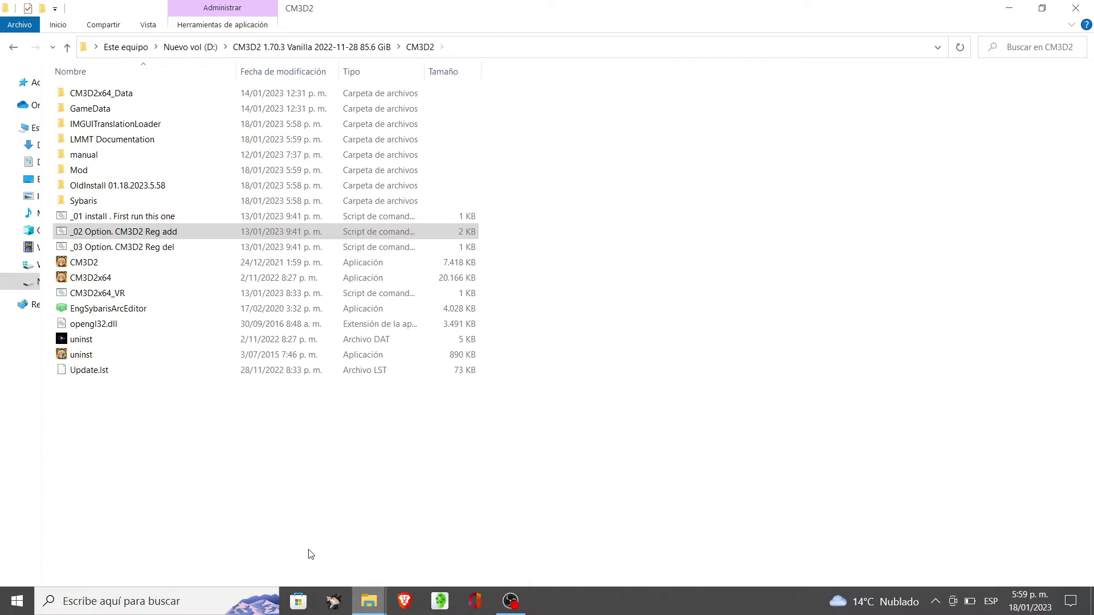
drag(263, 494, 107, 104)
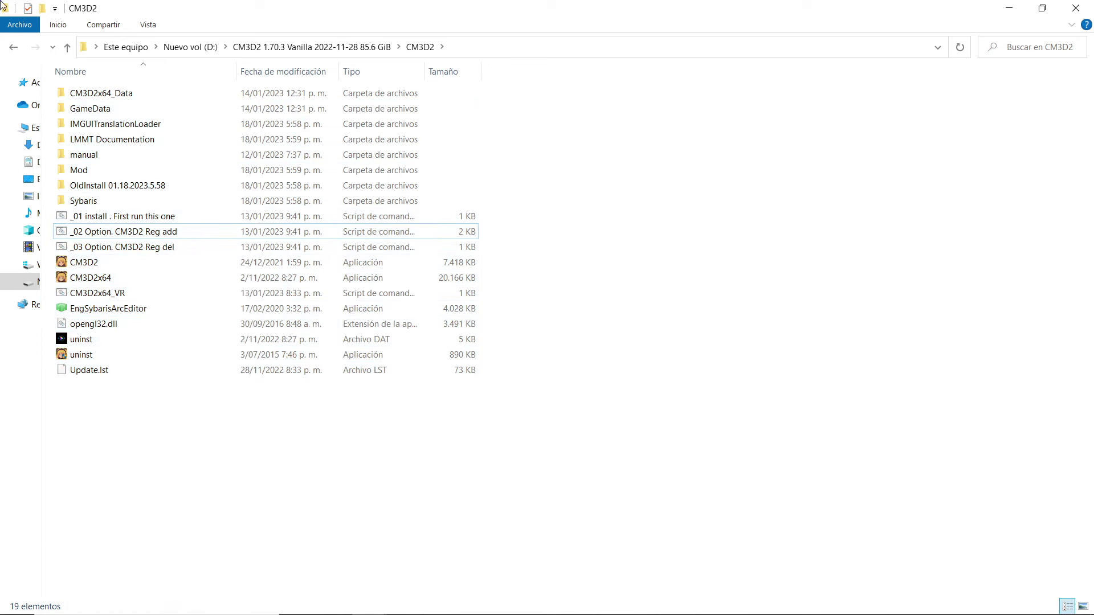
Step: Remove the read-only attribute from the game's CM3D2 folder, including all subfolders and files, and open that folder again
click(13, 50)
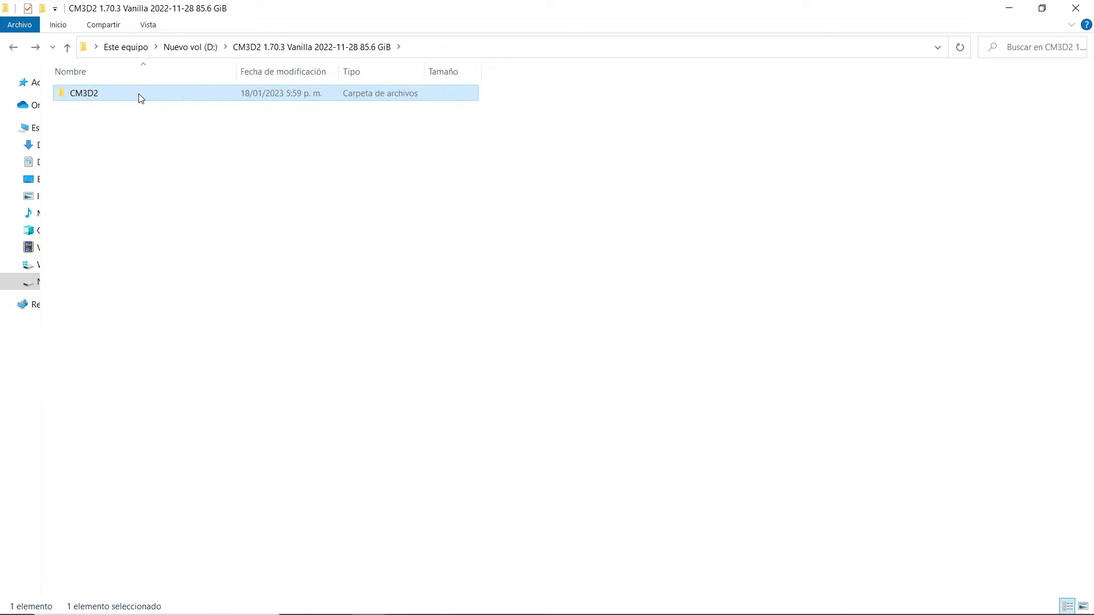
right_click(140, 98)
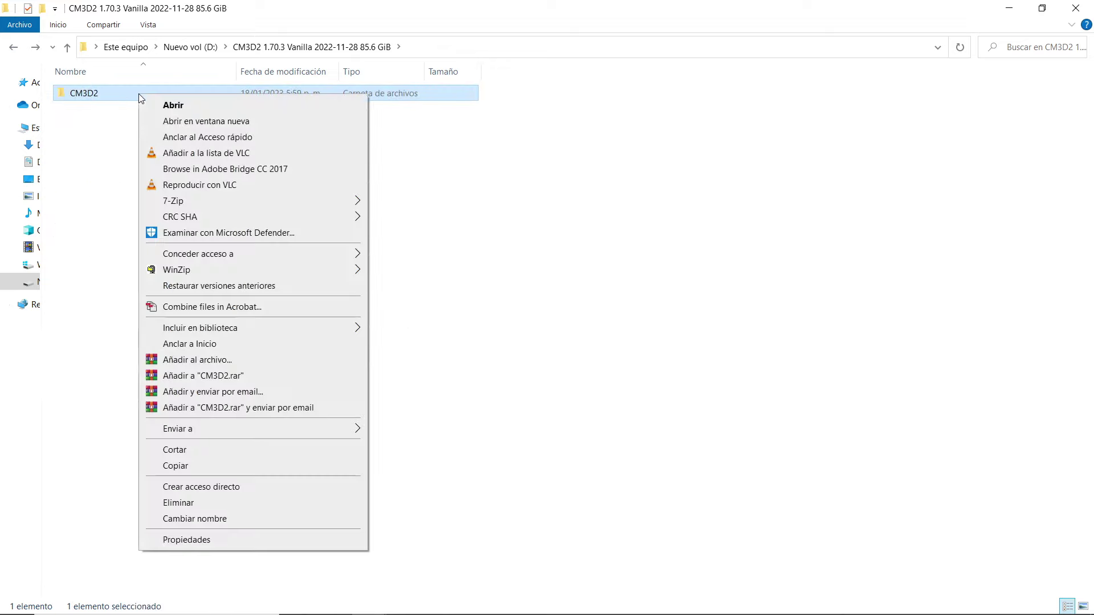
click(189, 541)
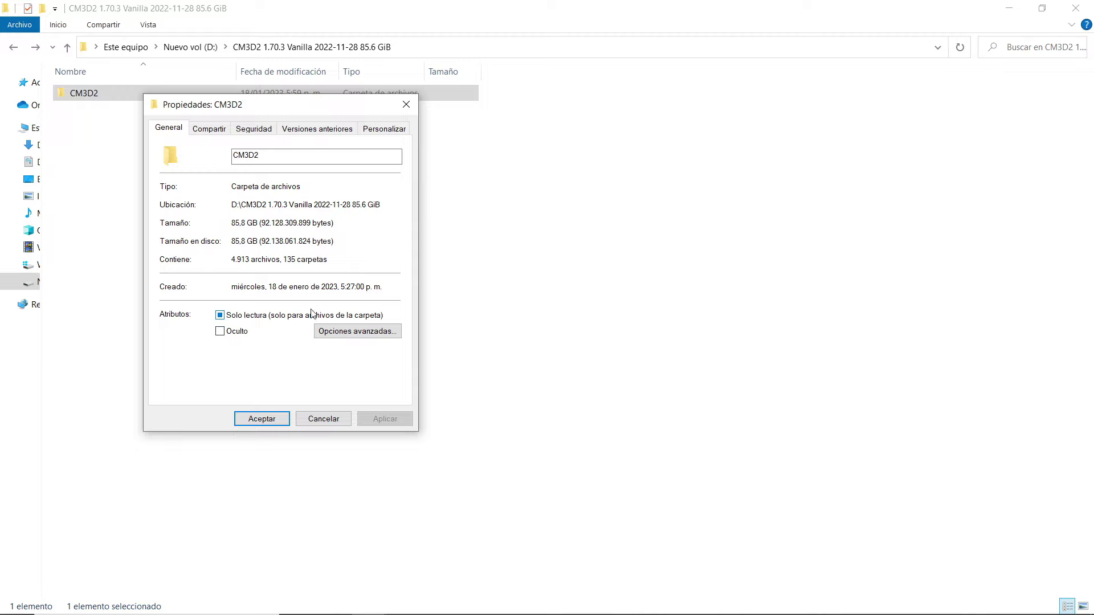
click(221, 317)
click(385, 419)
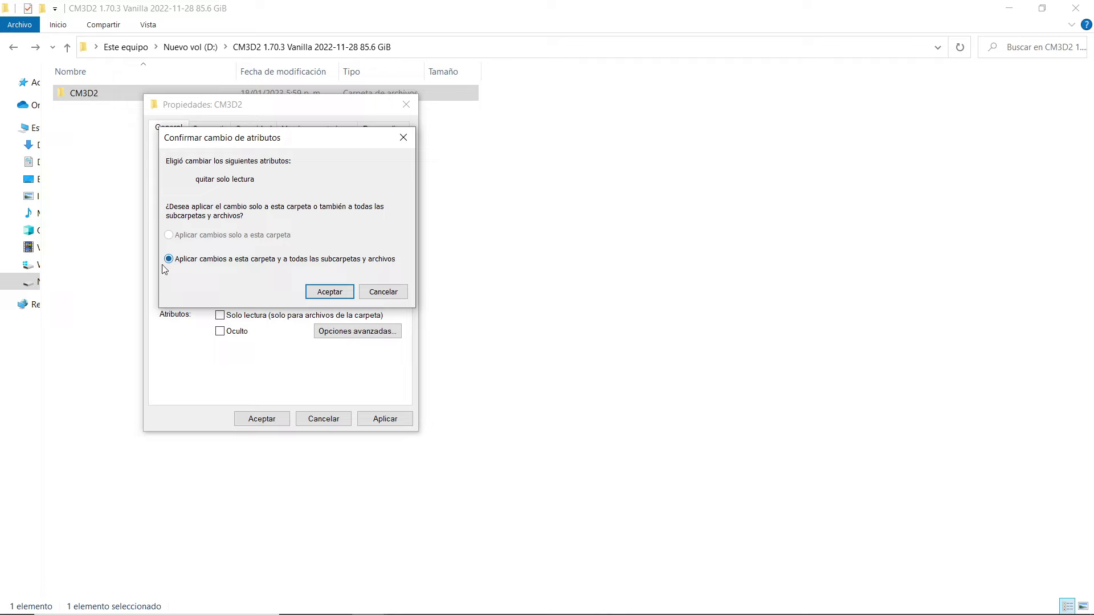
click(330, 294)
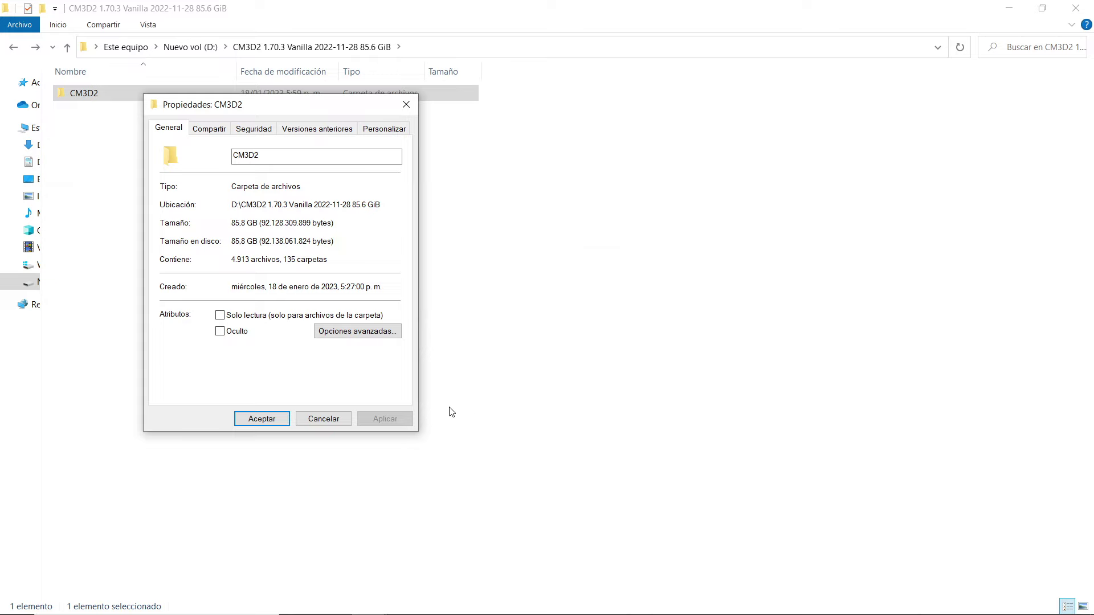
key(Return)
key(Return)
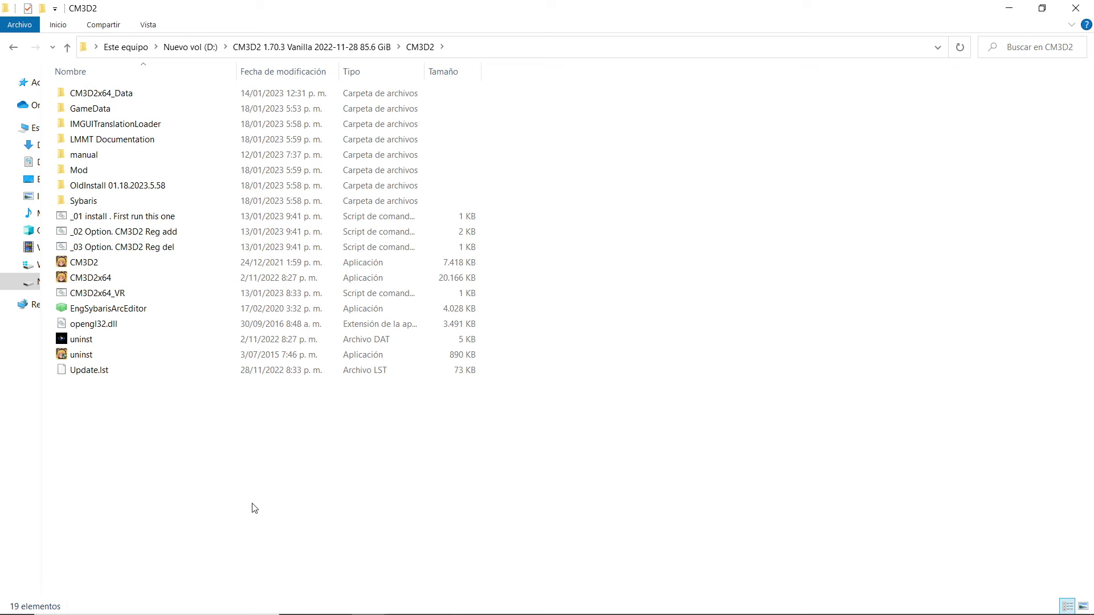
Step: Find the Windows Control Panel and open its Región settings under Reloj y región
click(155, 603)
text(panel)
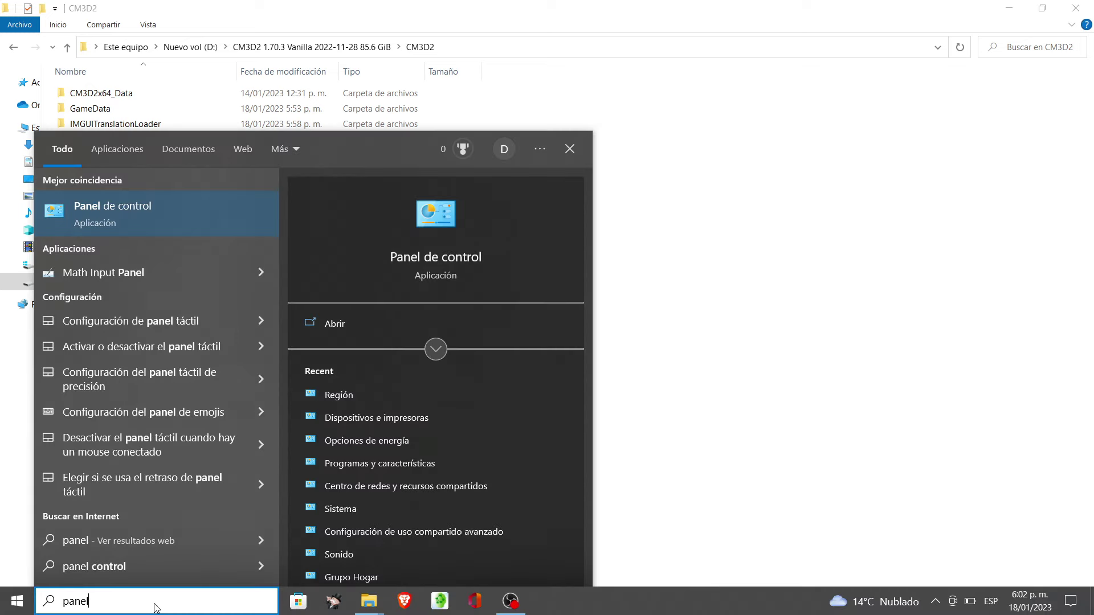
click(133, 214)
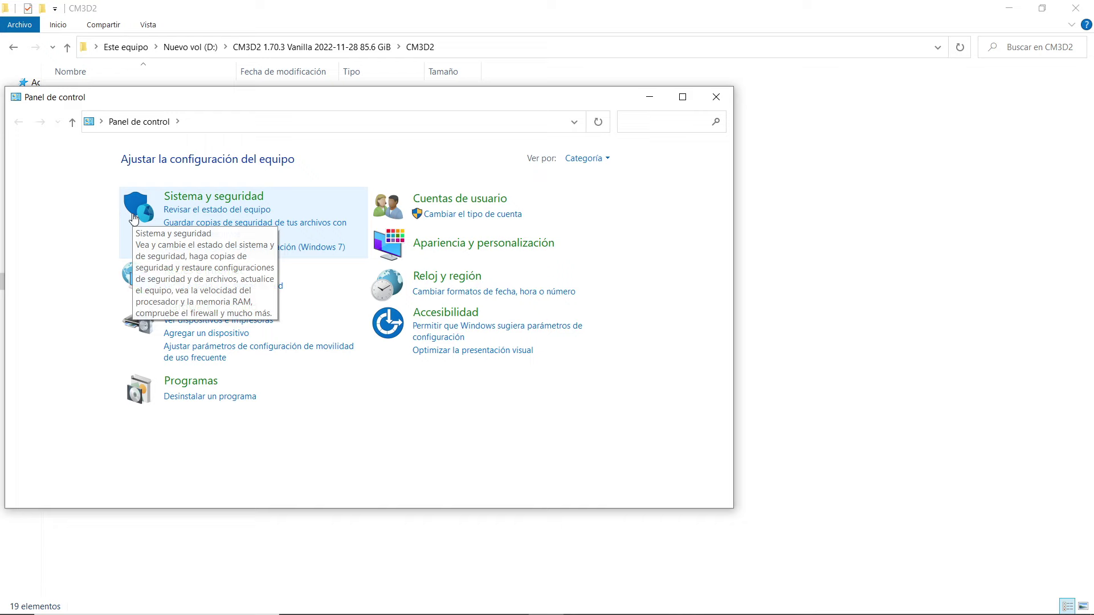
click(425, 279)
click(254, 218)
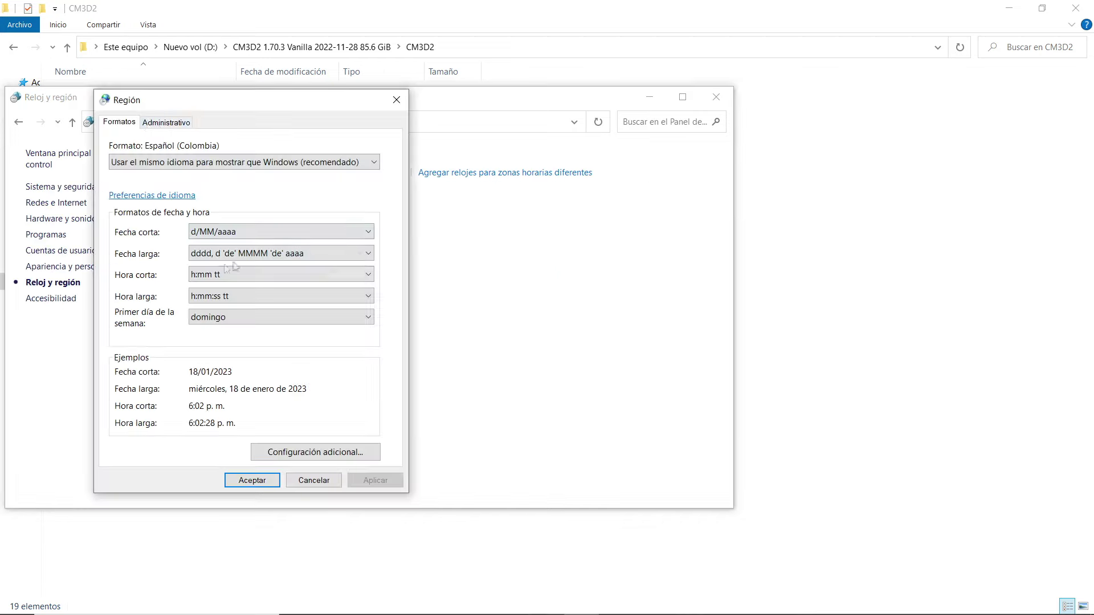
Step: Change the system locale used for programs that do not support Unicode and confirm the change
click(166, 123)
click(245, 348)
click(233, 209)
scroll(234, 285, down, 10)
click(228, 276)
click(302, 272)
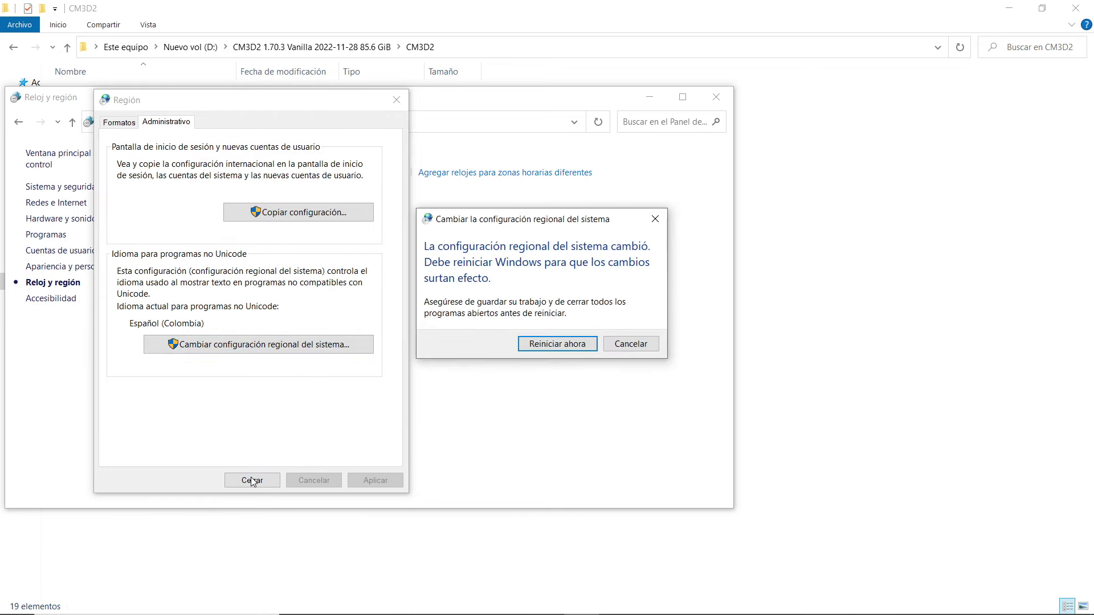
click(542, 346)
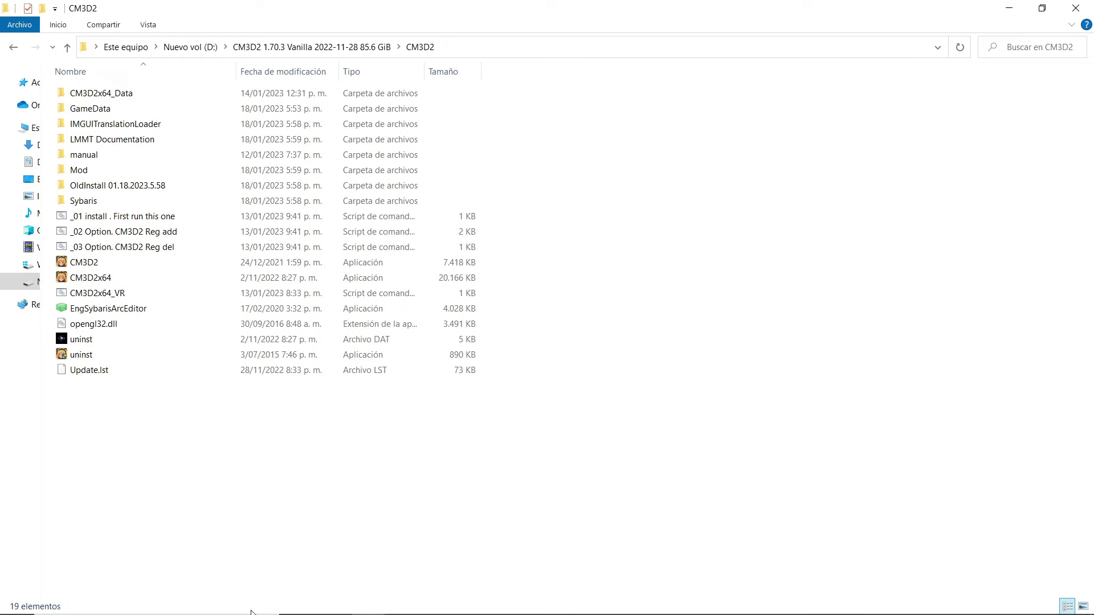
Step: Extract the "Programa para correr jueos japoneses -ntleas046_x64" archive from the cm3d2 download folder into its own folder and open it
click(369, 601)
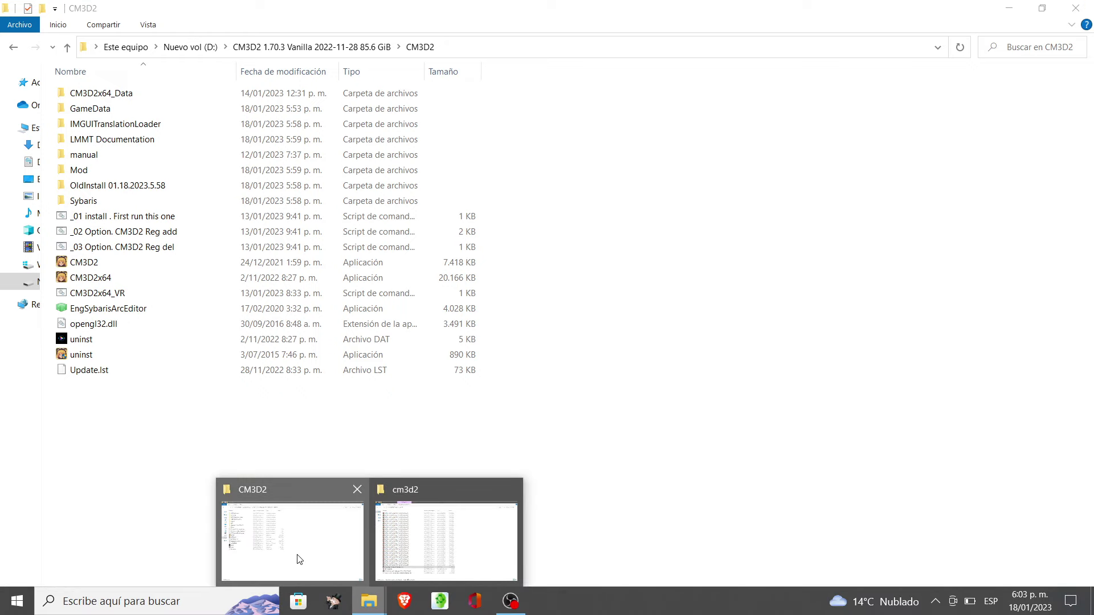
click(446, 544)
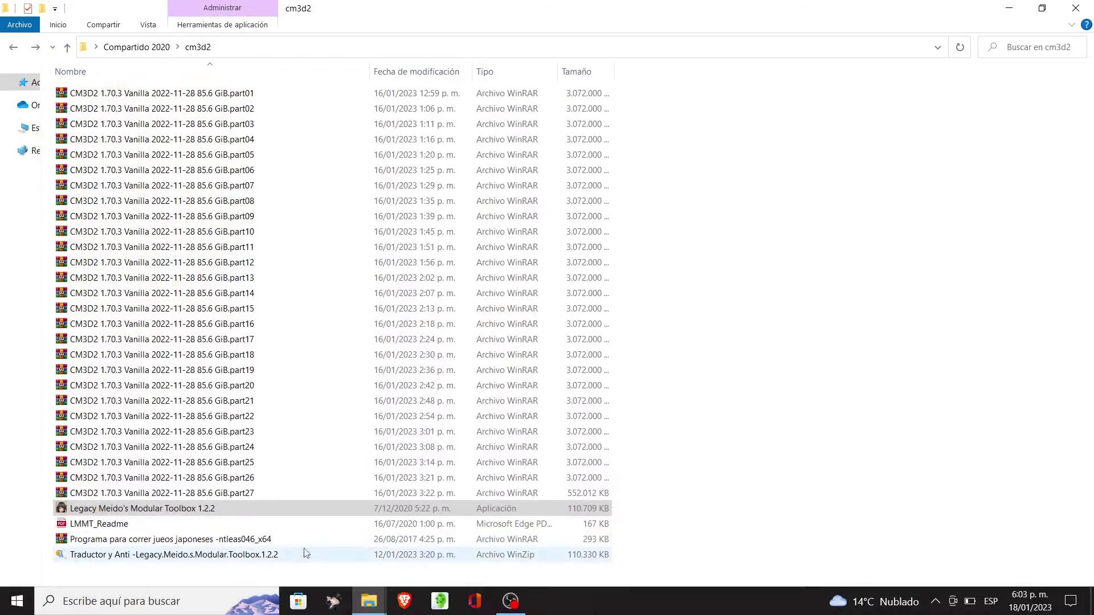
click(116, 540)
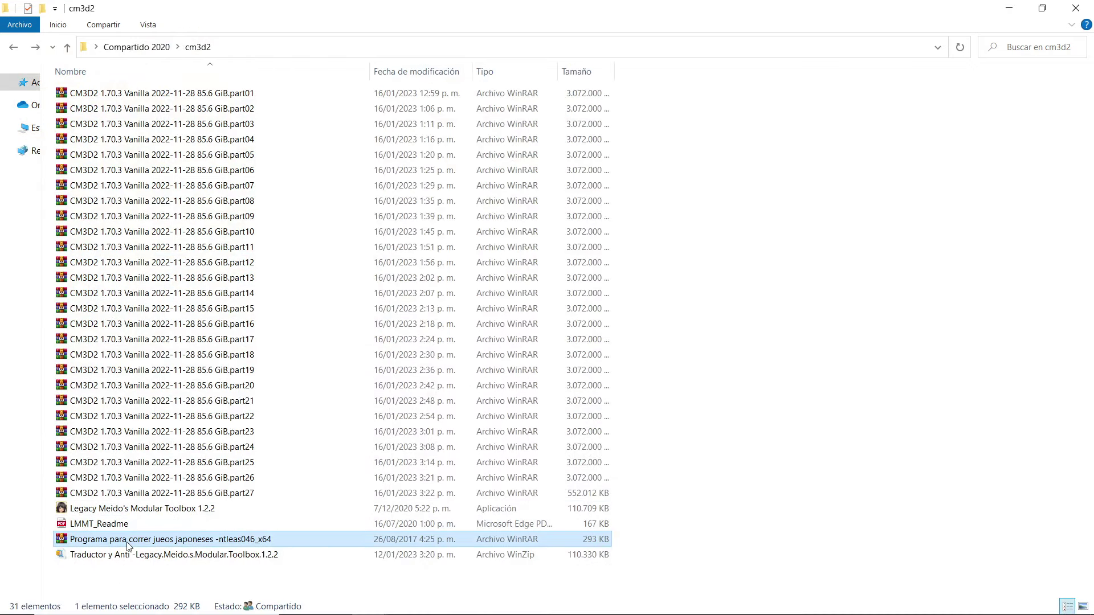
right_click(208, 539)
click(287, 257)
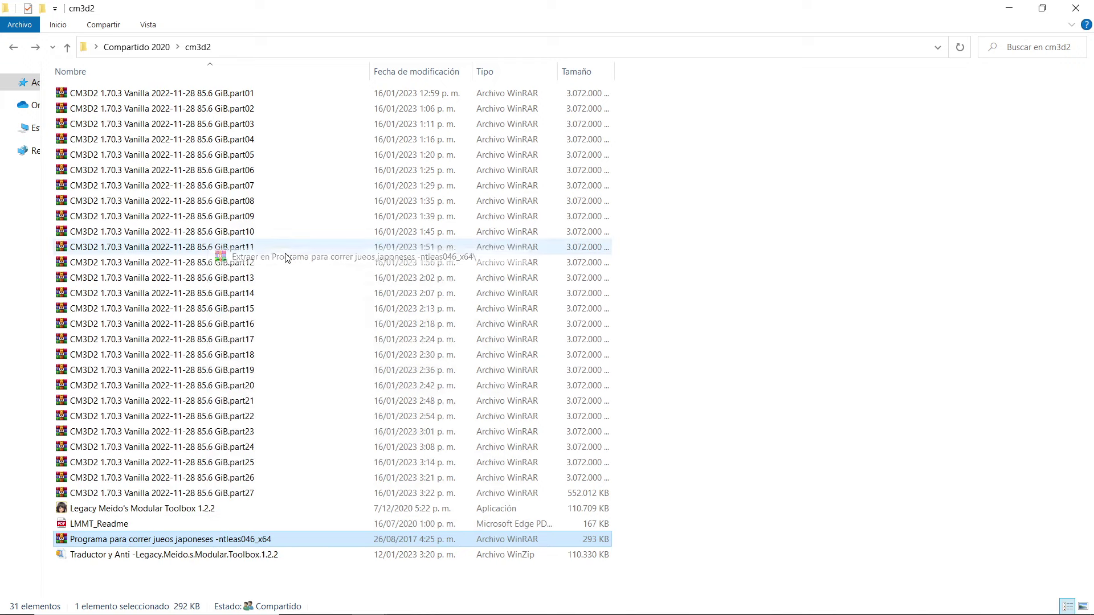
double_click(179, 96)
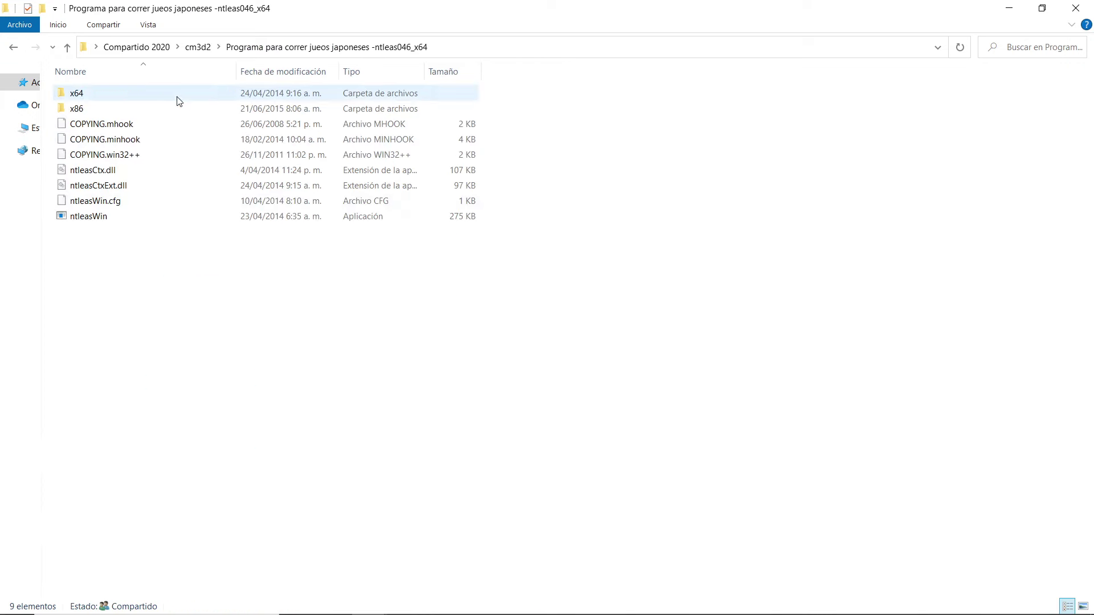
Step: Run ntleasWin as administrator from the extracted folder
click(98, 220)
right_click(97, 219)
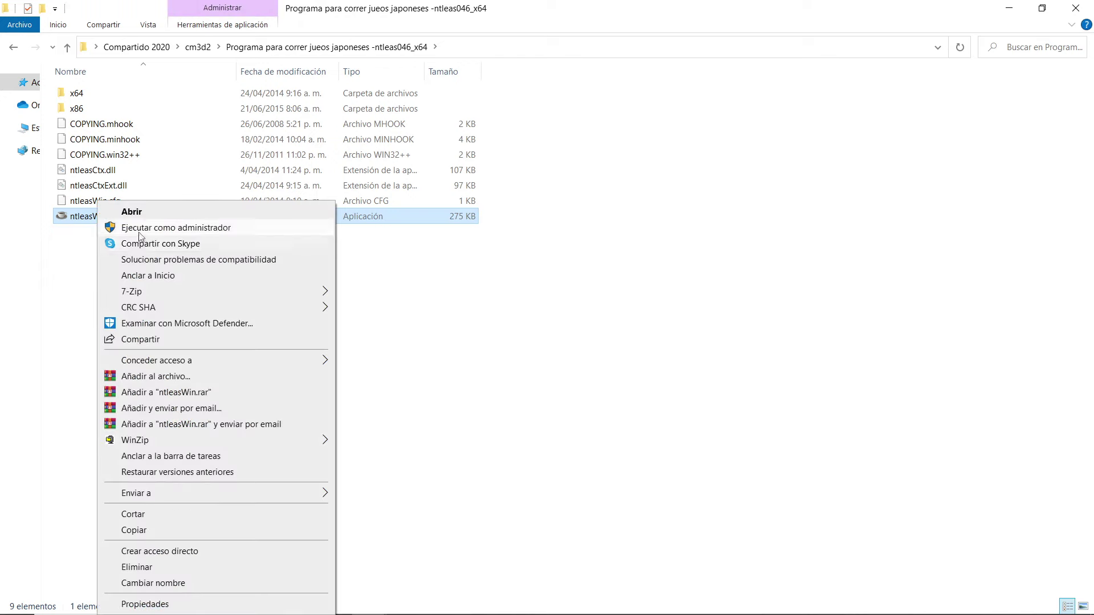
click(140, 231)
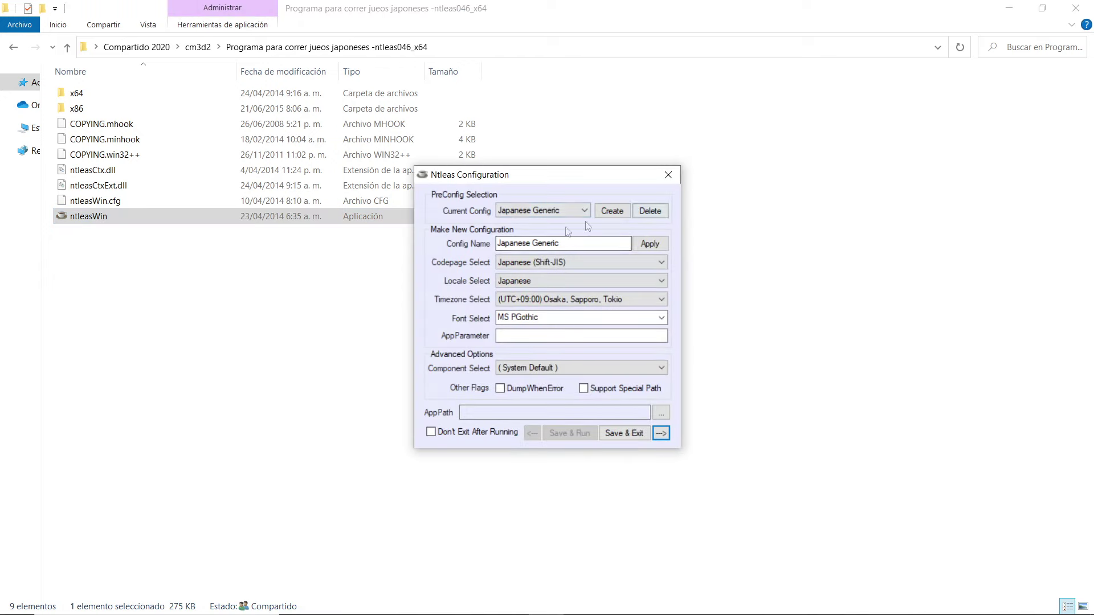
Step: Choose CM3D2x64 as the AppPath for the Japanese Generic configuration, save and run it, and dismiss the game's error
click(661, 414)
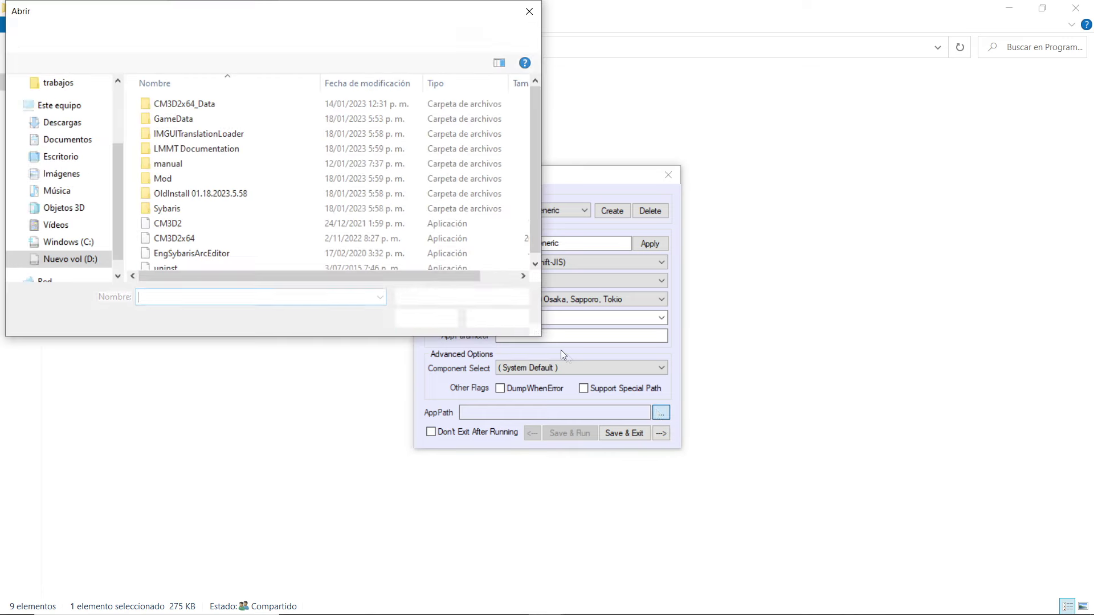
click(168, 242)
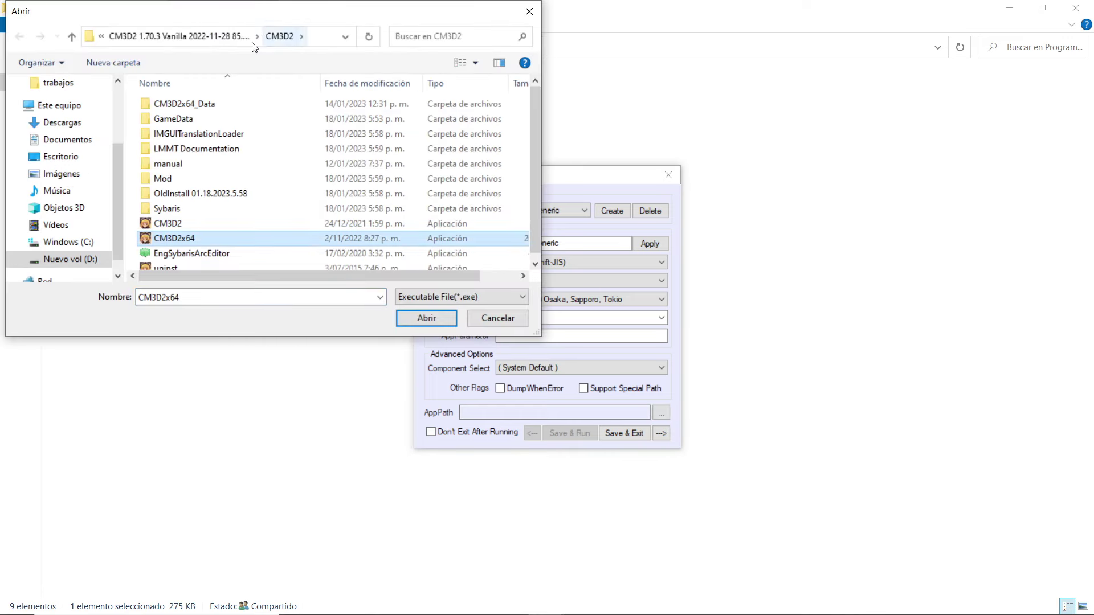
click(427, 319)
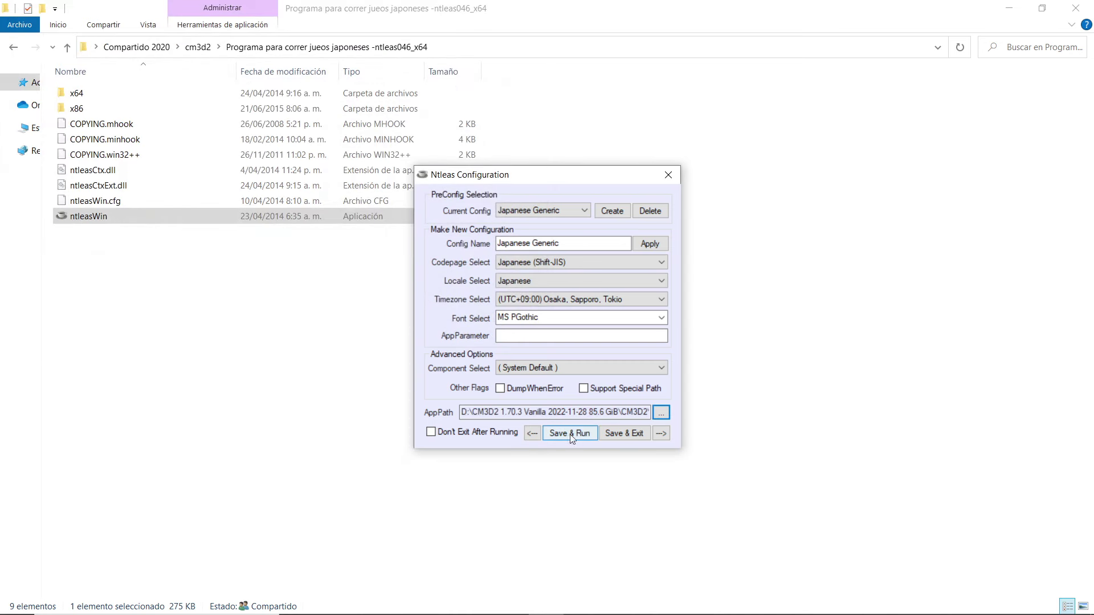
click(573, 432)
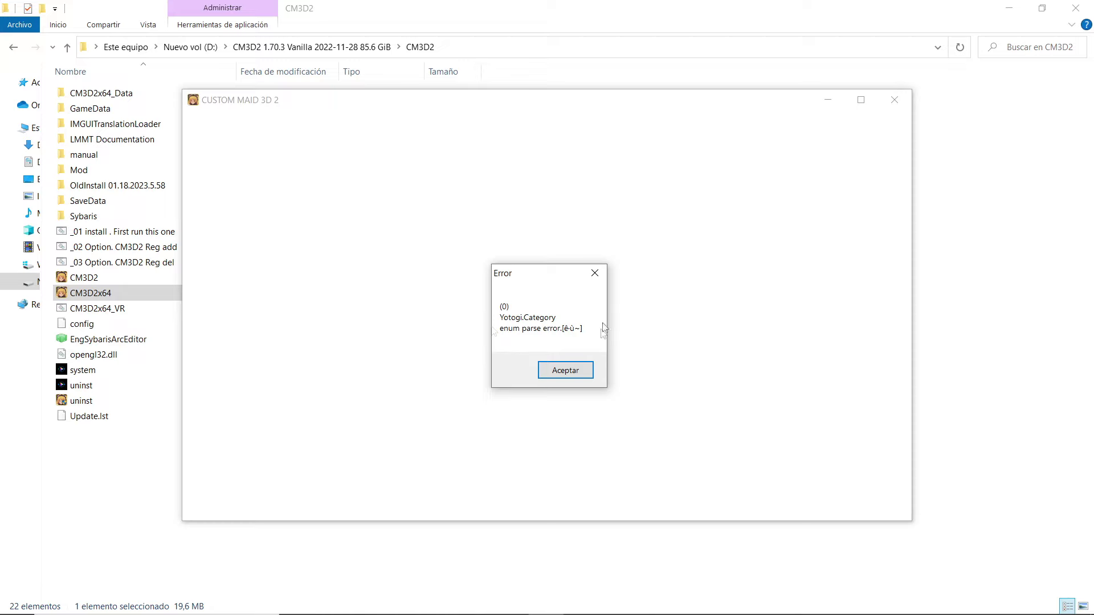
click(572, 375)
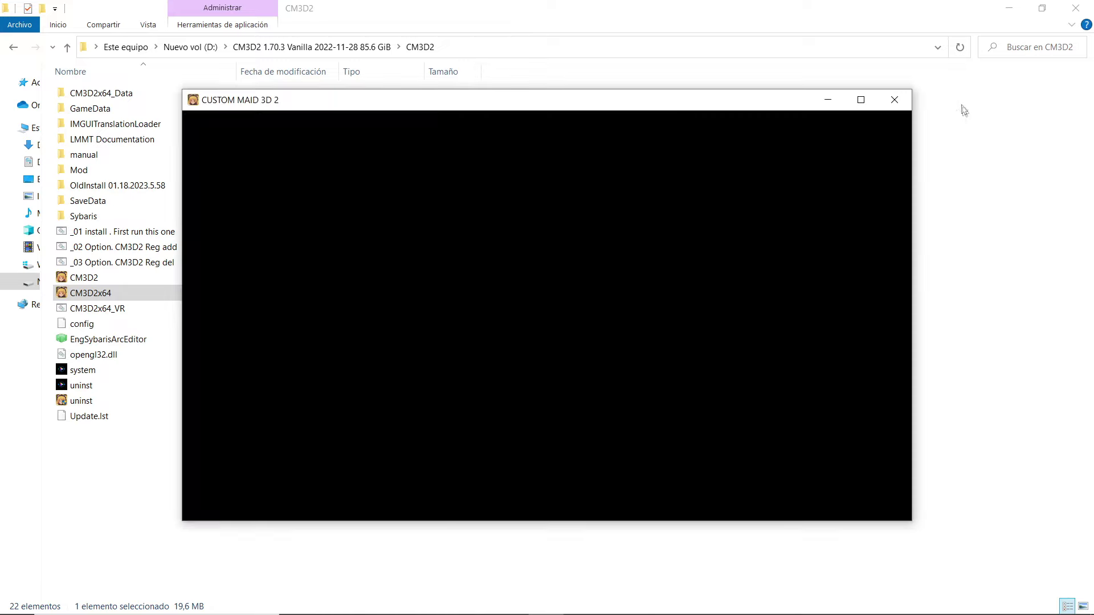
Step: Review the game's CONFIG options from the title screen and close them again
drag(388, 109, 346, 120)
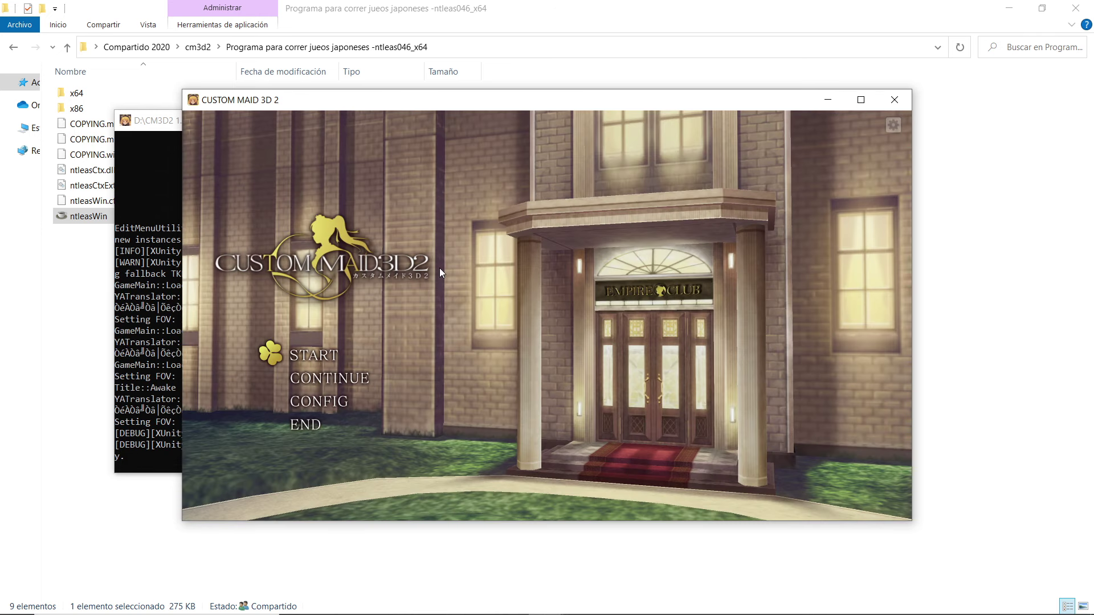
click(319, 403)
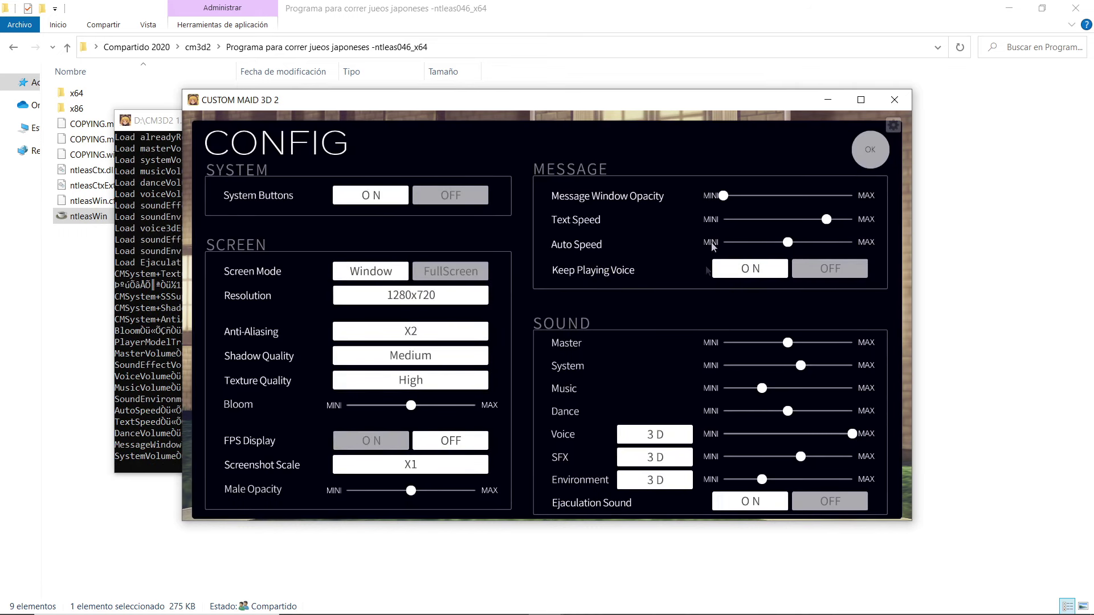
click(874, 159)
Step: In the CM3D2 game folder, go through Sybaris, Plugins and UnityInjector to open the Config folder
drag(295, 527, 83, 106)
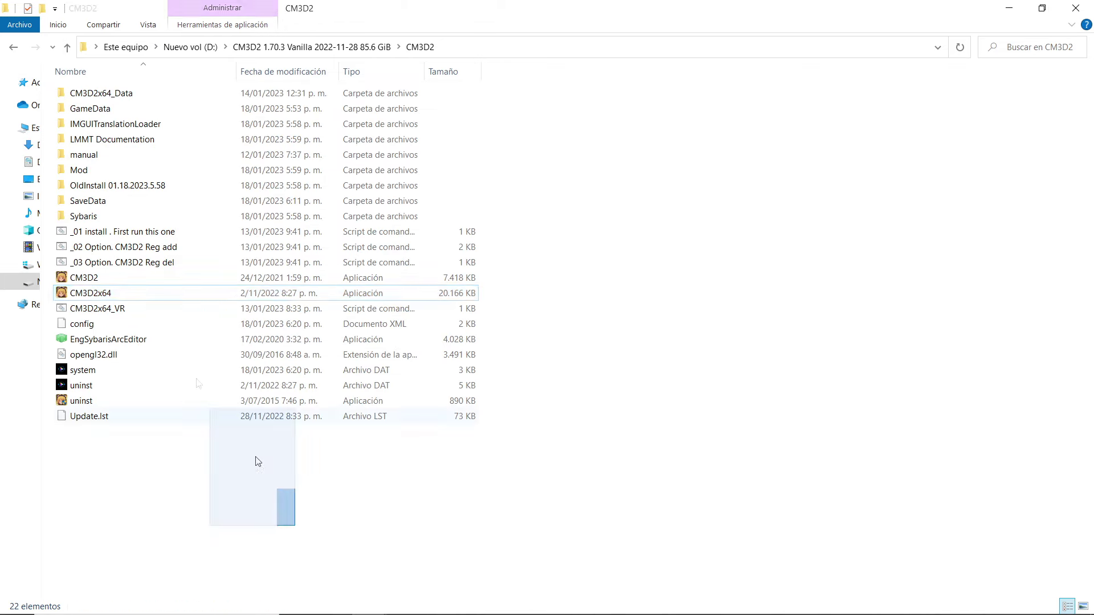
click(570, 157)
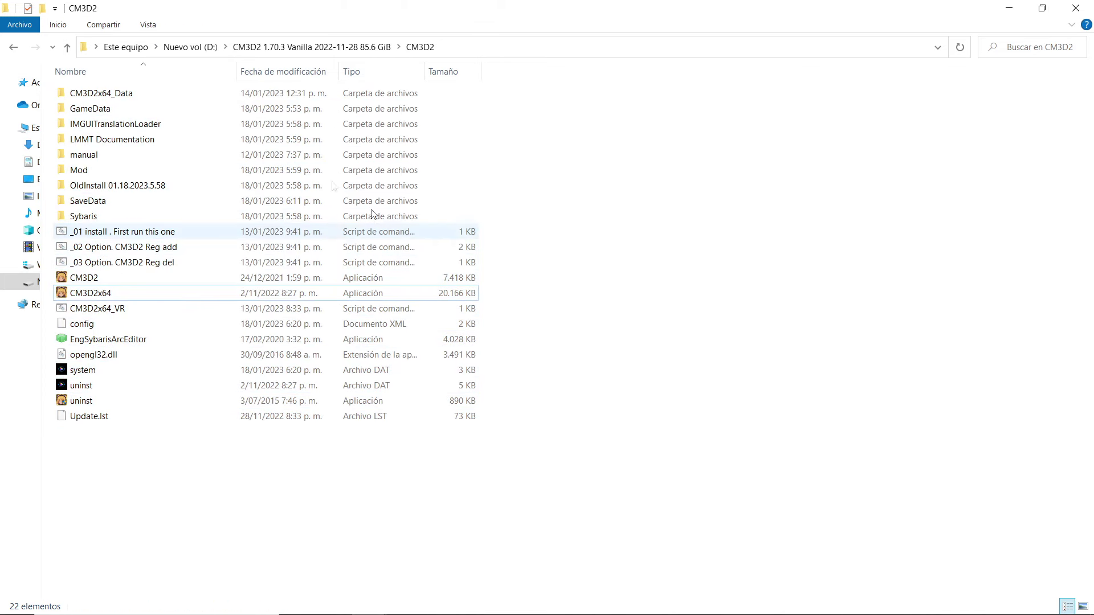
double_click(101, 218)
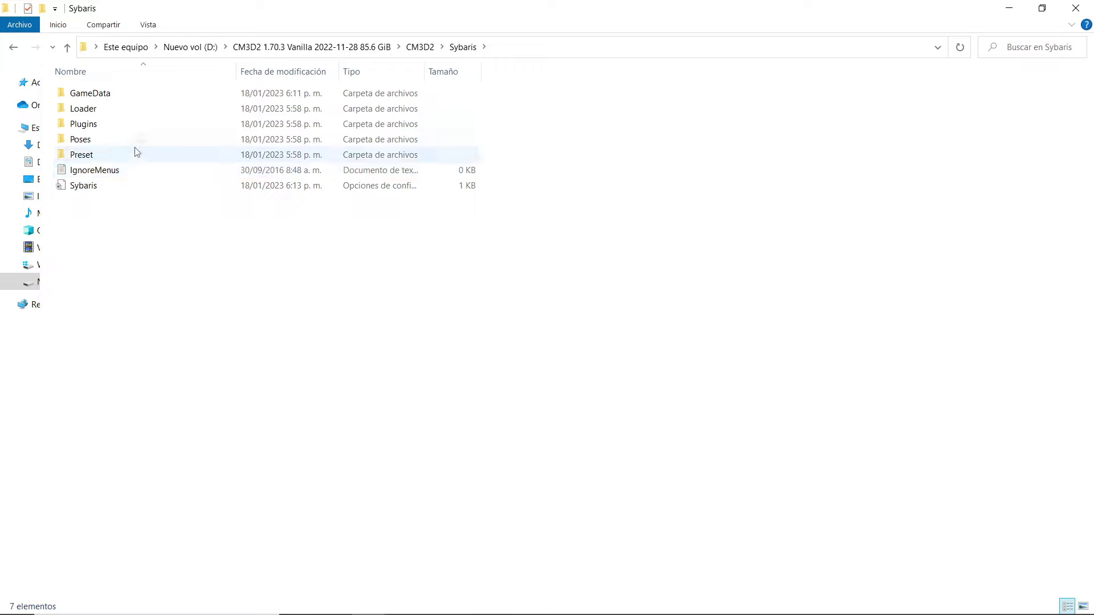
double_click(93, 124)
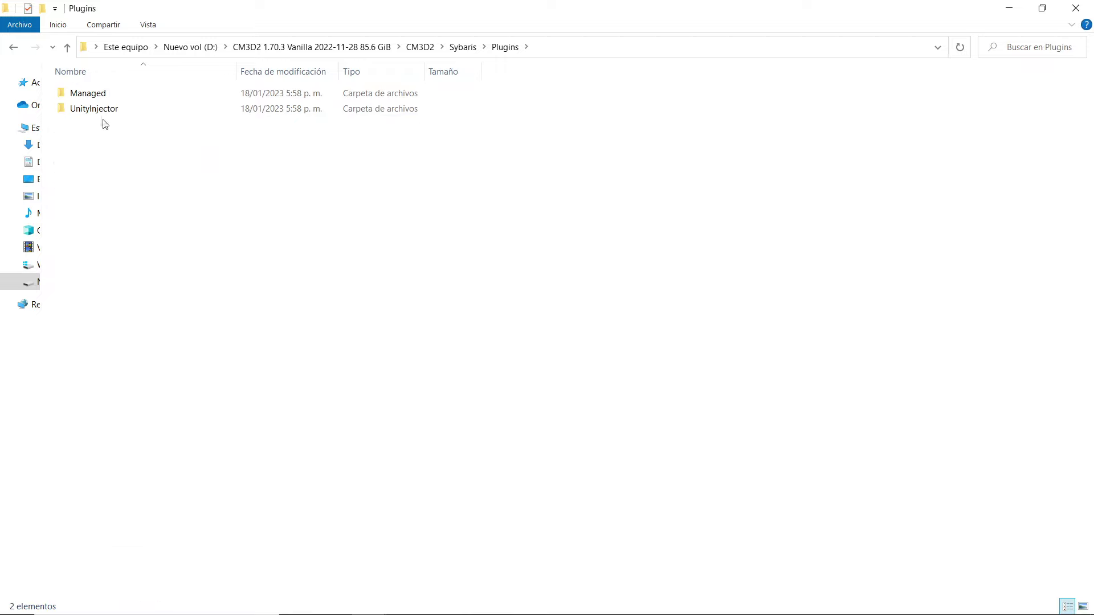
click(95, 110)
double_click(110, 116)
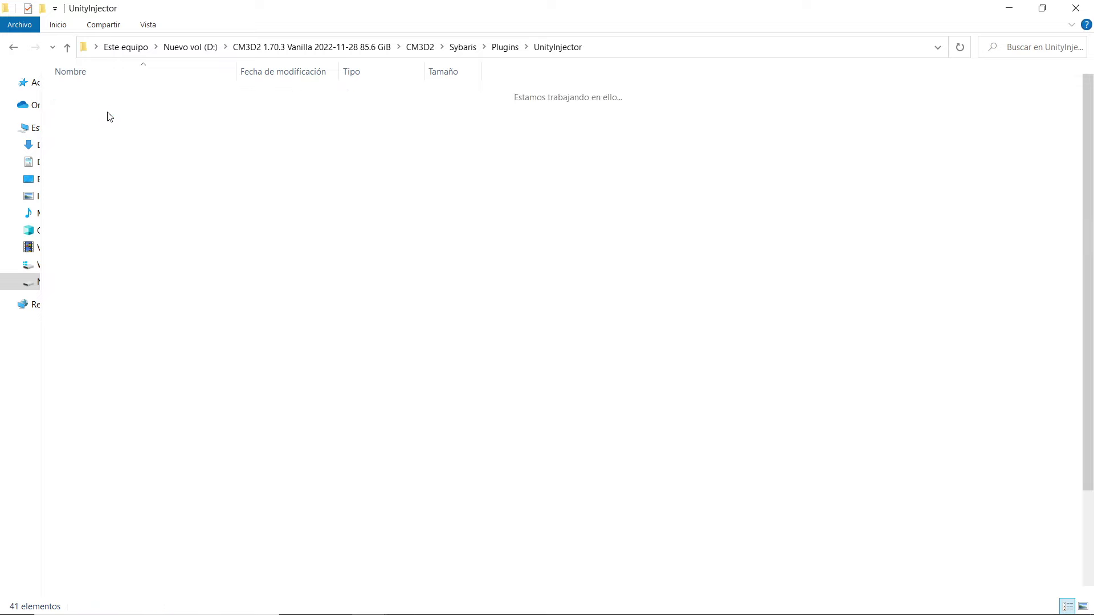
click(112, 127)
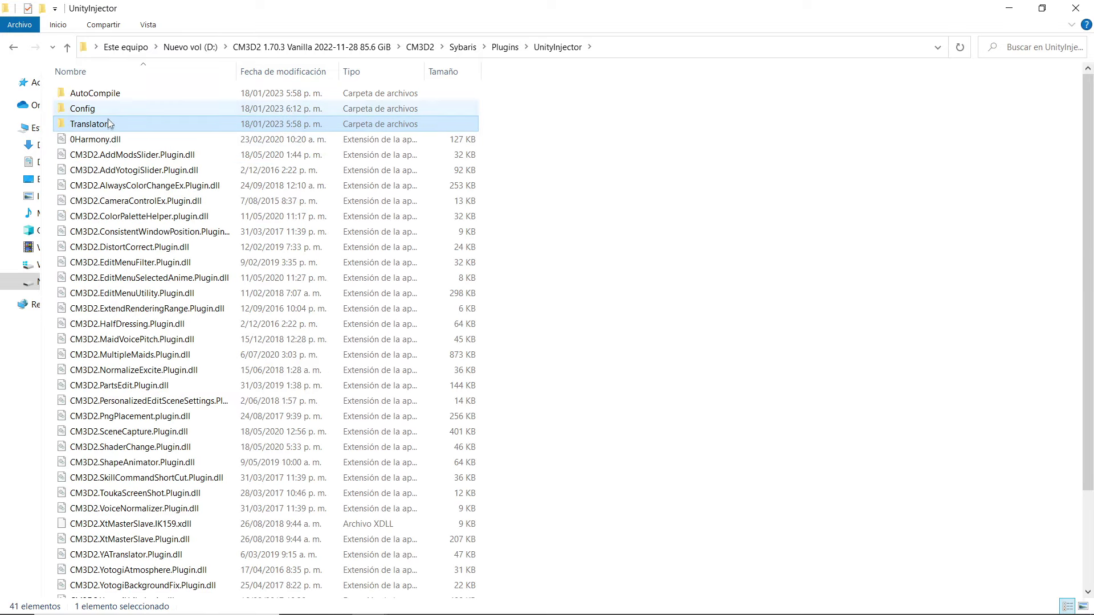
double_click(105, 107)
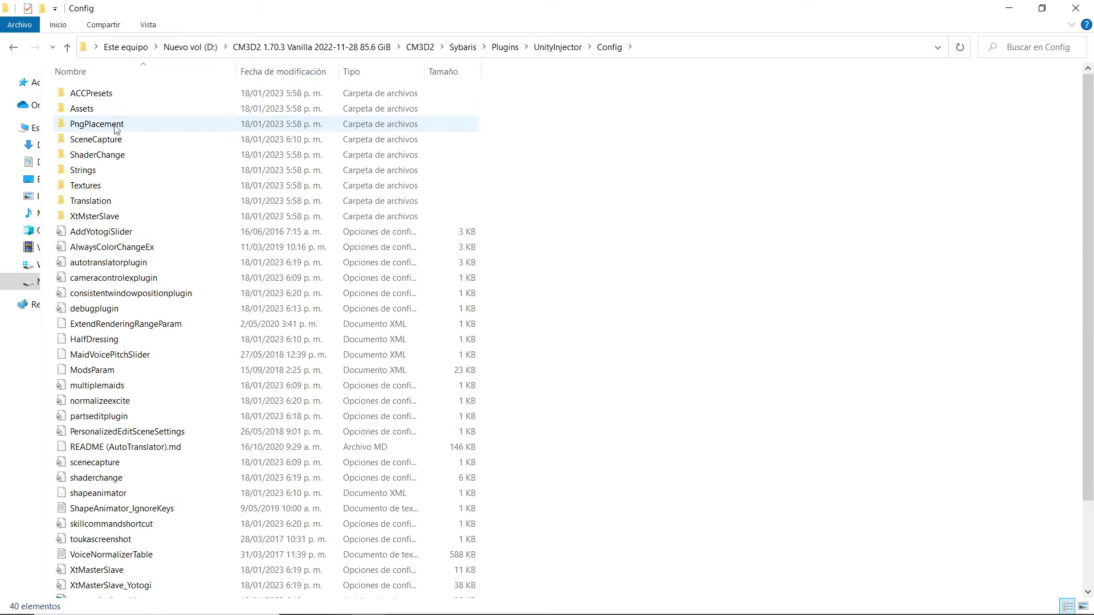
Step: Delete the Translation folder from the Strings folder inside Config
click(96, 172)
double_click(96, 172)
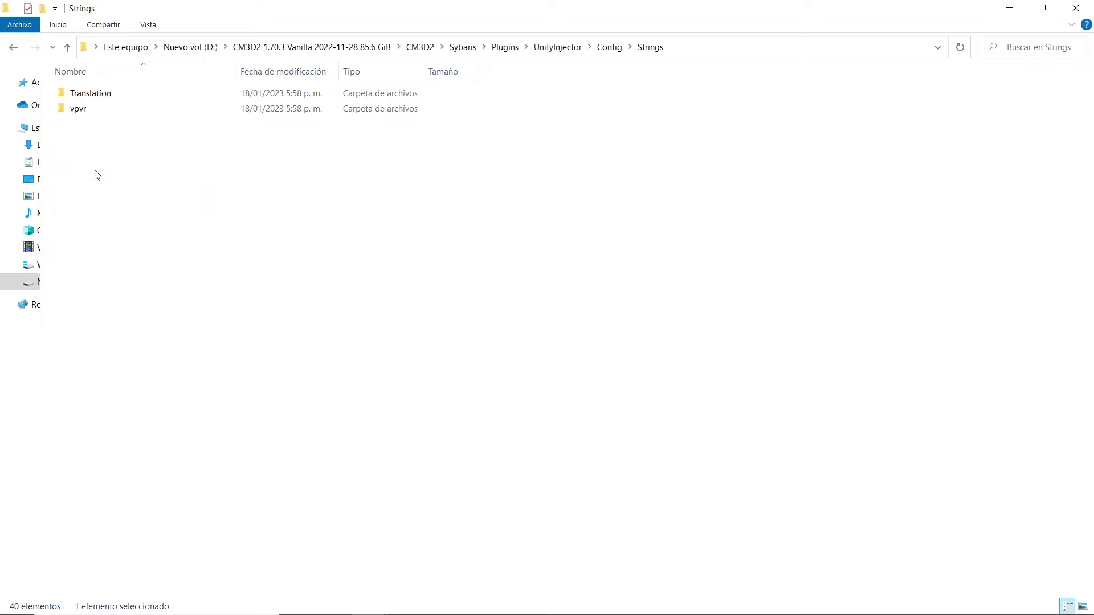
click(104, 98)
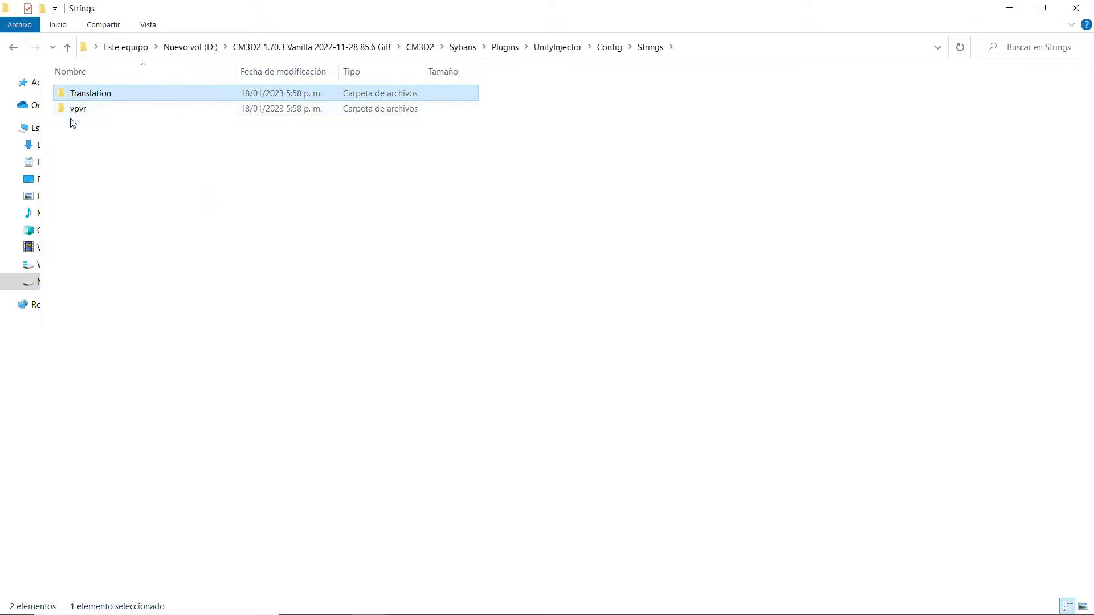
right_click(114, 98)
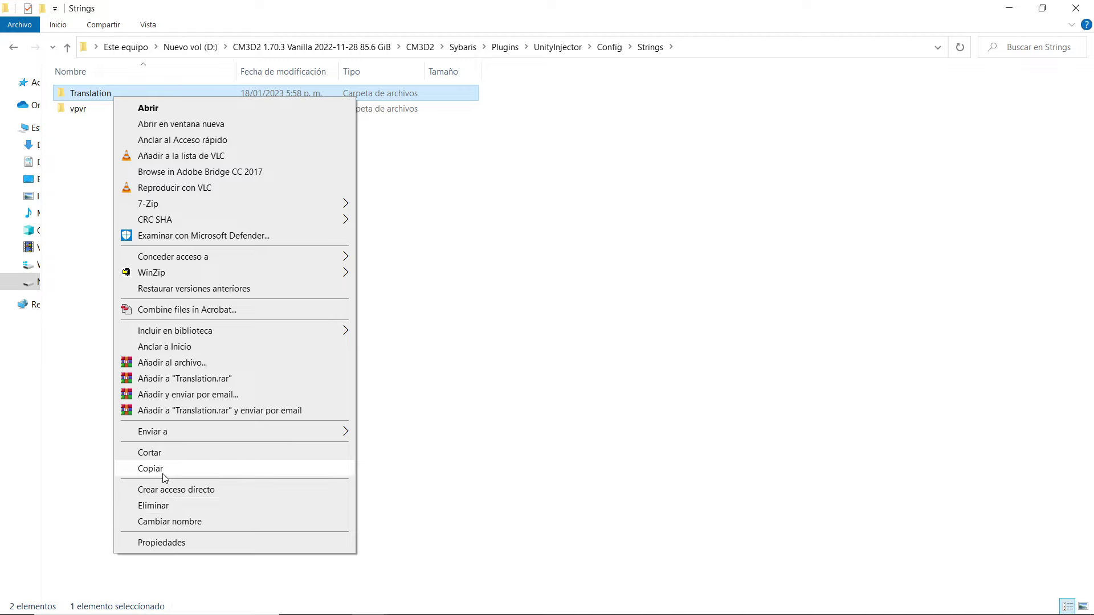
click(154, 506)
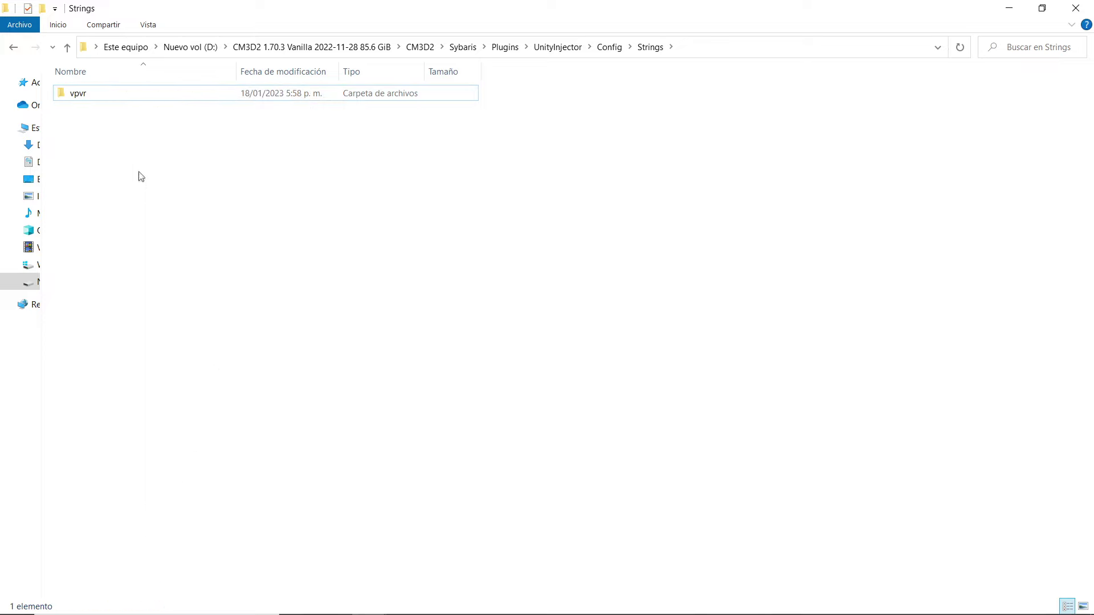
Step: Set Language to es in the autotranslatorplugin configuration file in the Config folder, save it and close it
click(14, 46)
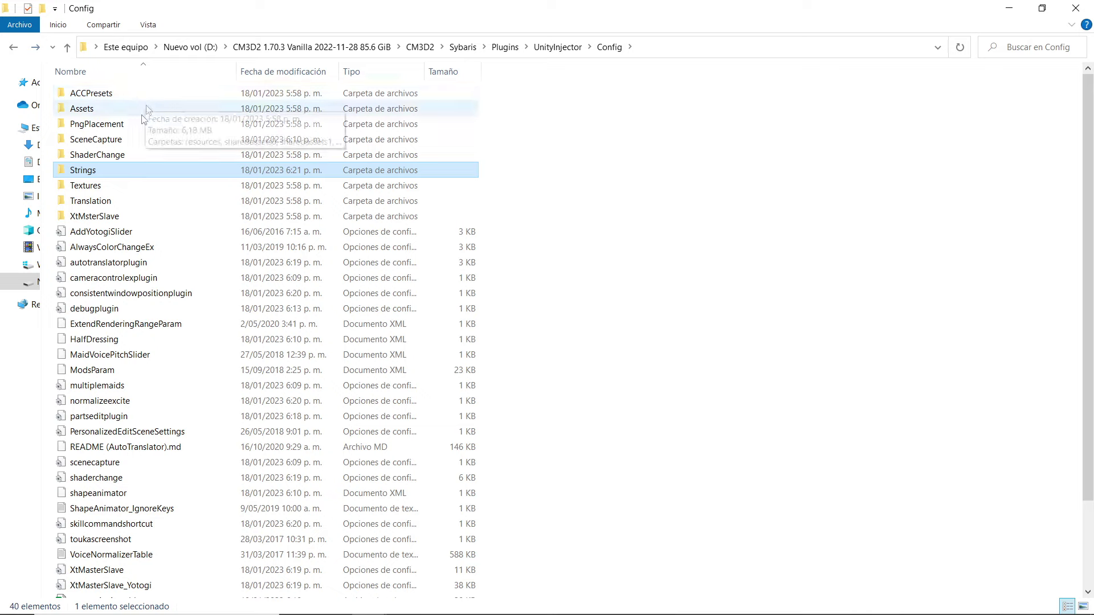
click(105, 264)
double_click(128, 267)
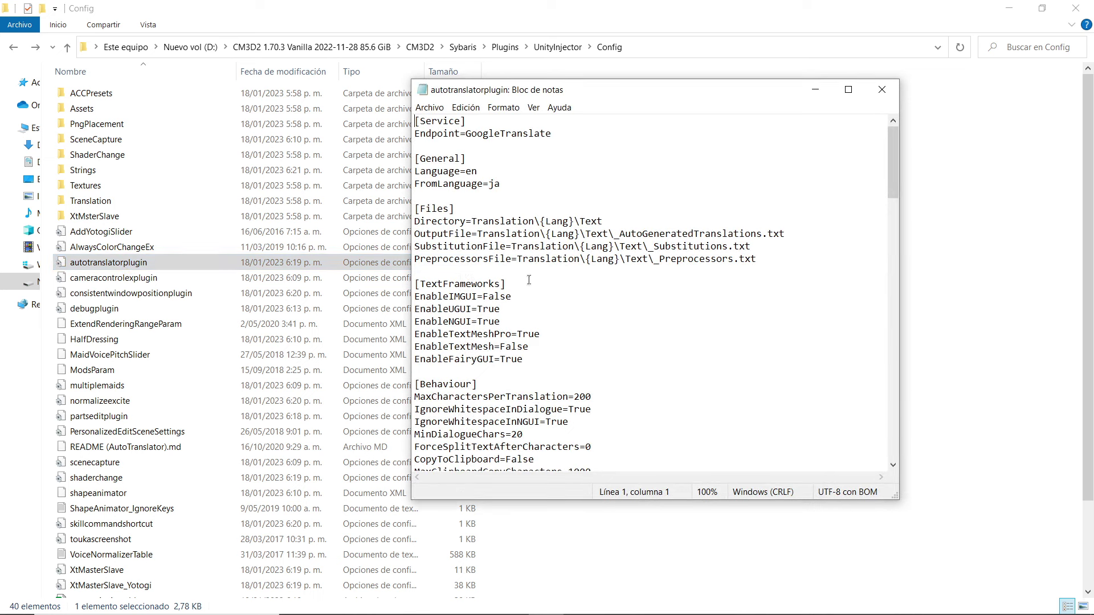
drag(501, 184, 439, 170)
click(474, 171)
key(BackSpace)
text(n)
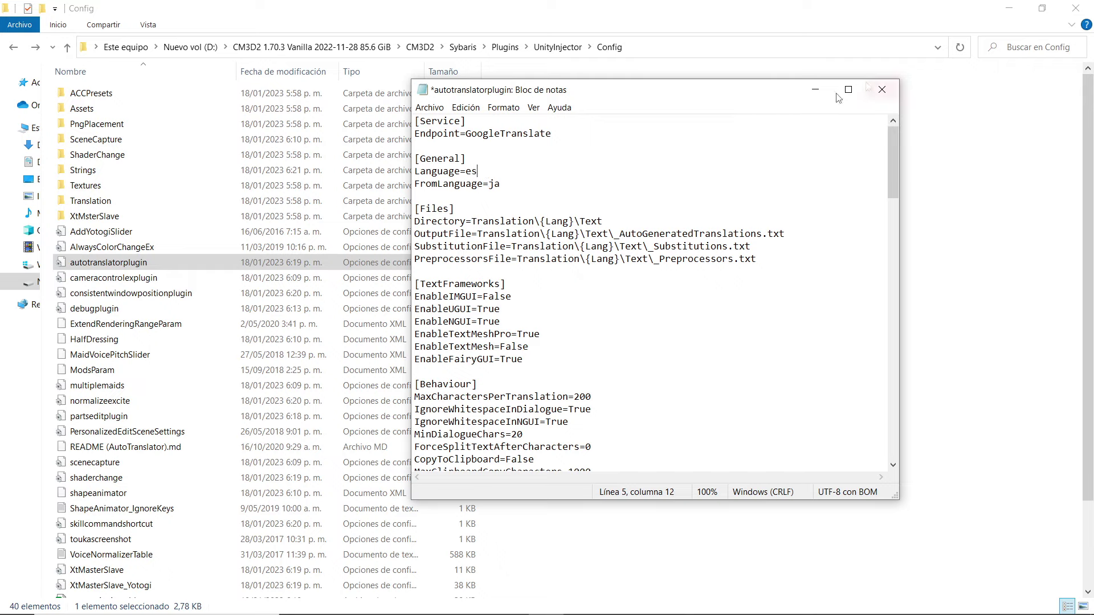
click(880, 87)
click(497, 331)
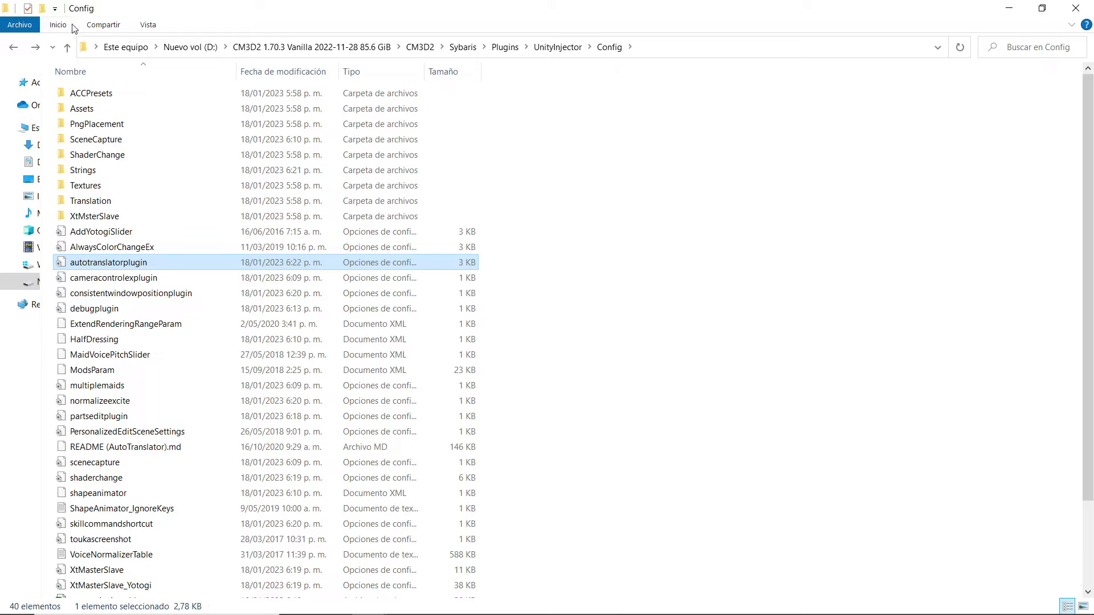
Step: Return to the CM3D2 game folder, switch to the extracted ntleas046_x64 folder and launch ntleasWin
click(9, 55)
click(9, 55)
click(9, 54)
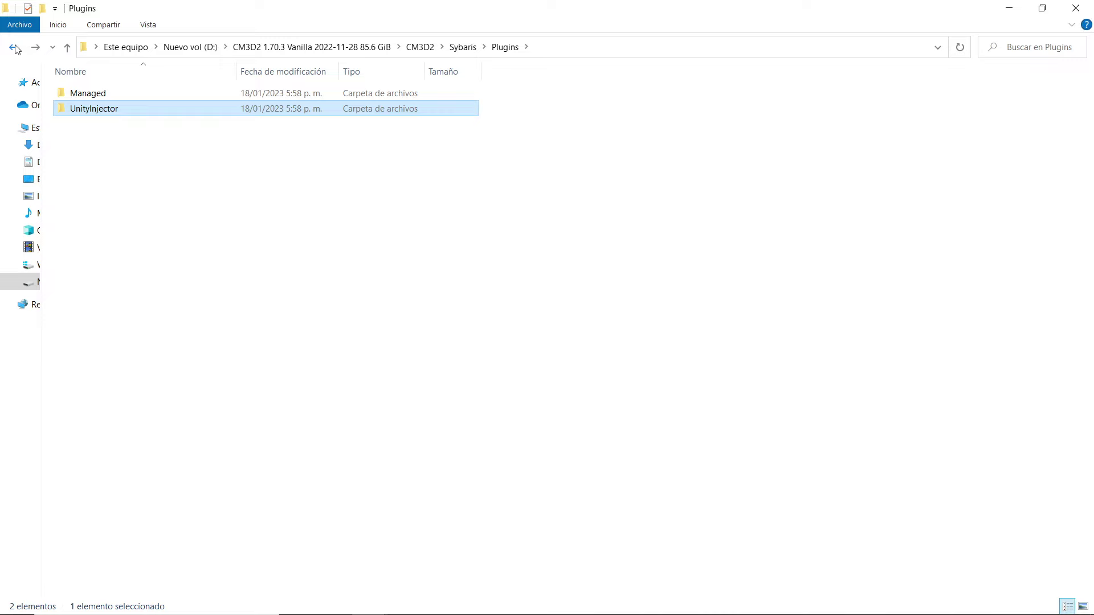
click(14, 48)
click(14, 47)
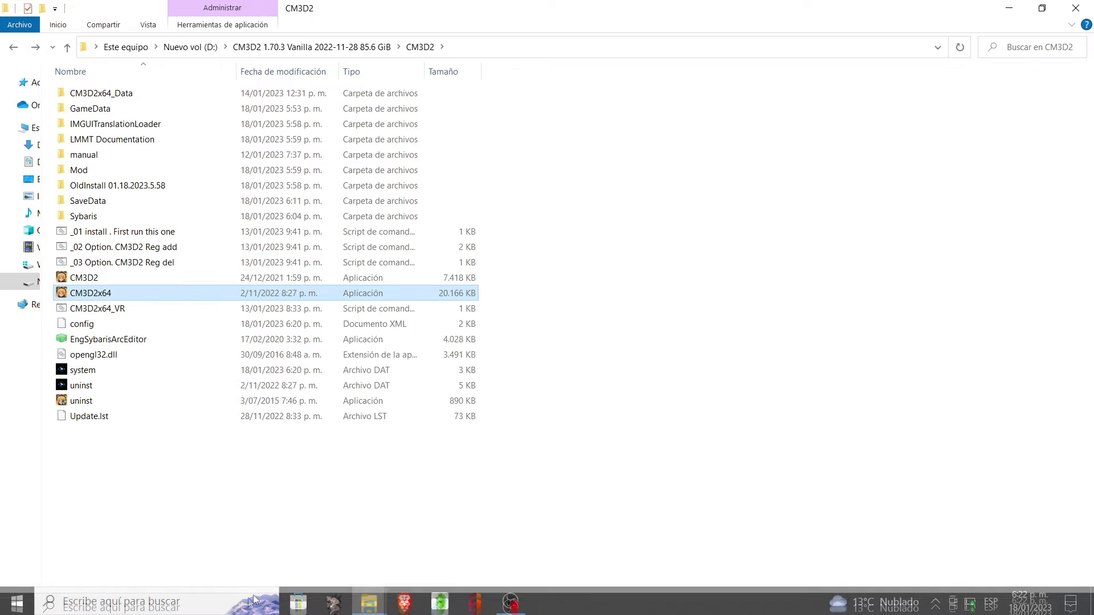
mouse_move(369, 600)
click(408, 559)
double_click(122, 221)
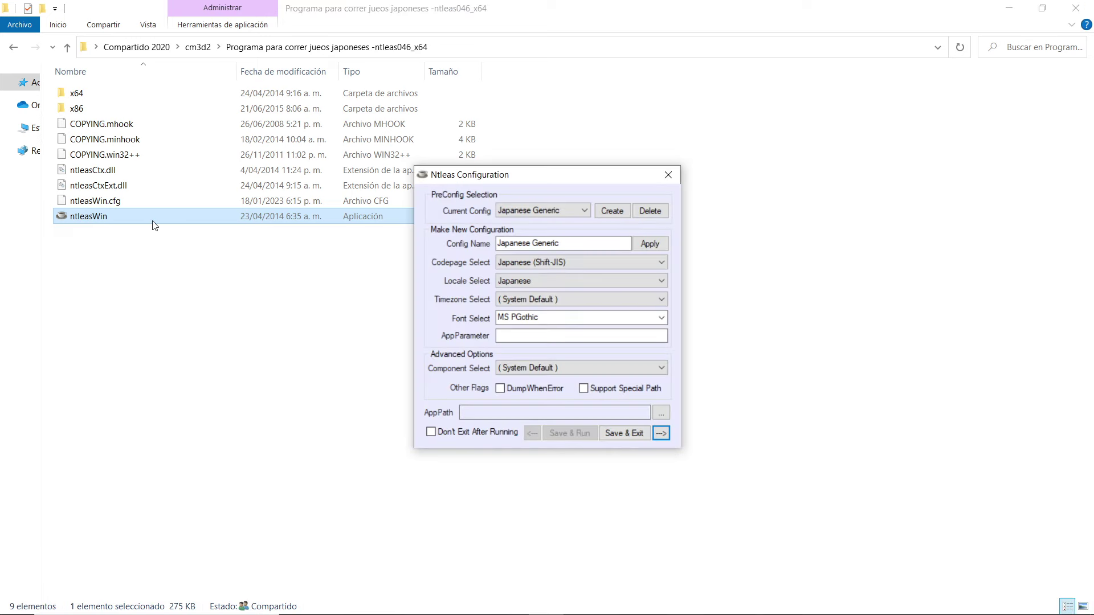
Step: Choose CM3D2x64 as the AppPath with the Japanese Generic configuration, save and run it, and enter the game's maid editor
click(659, 414)
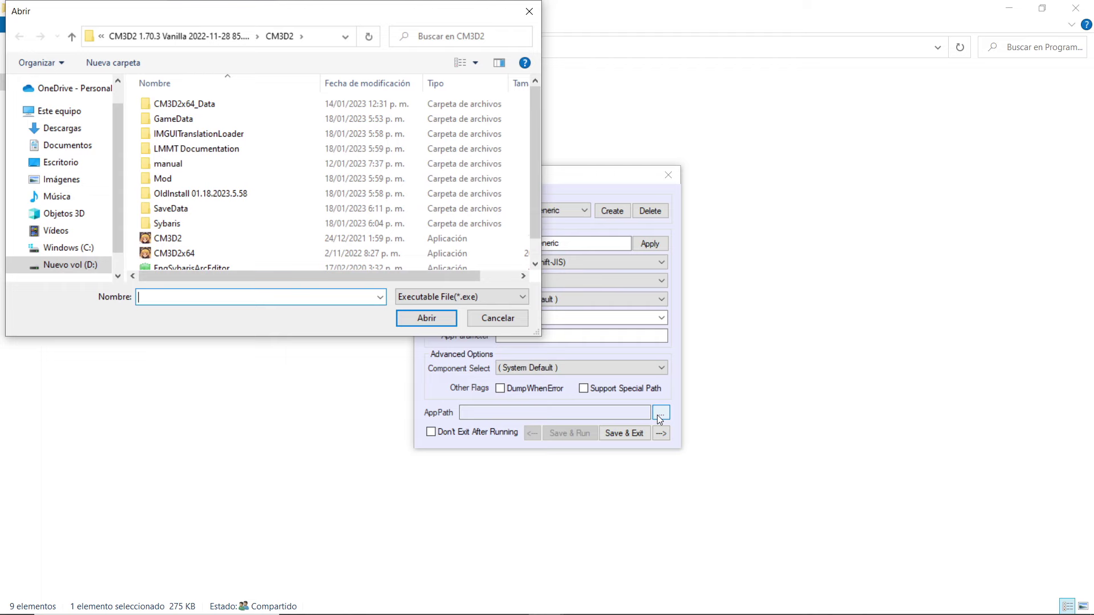
click(211, 255)
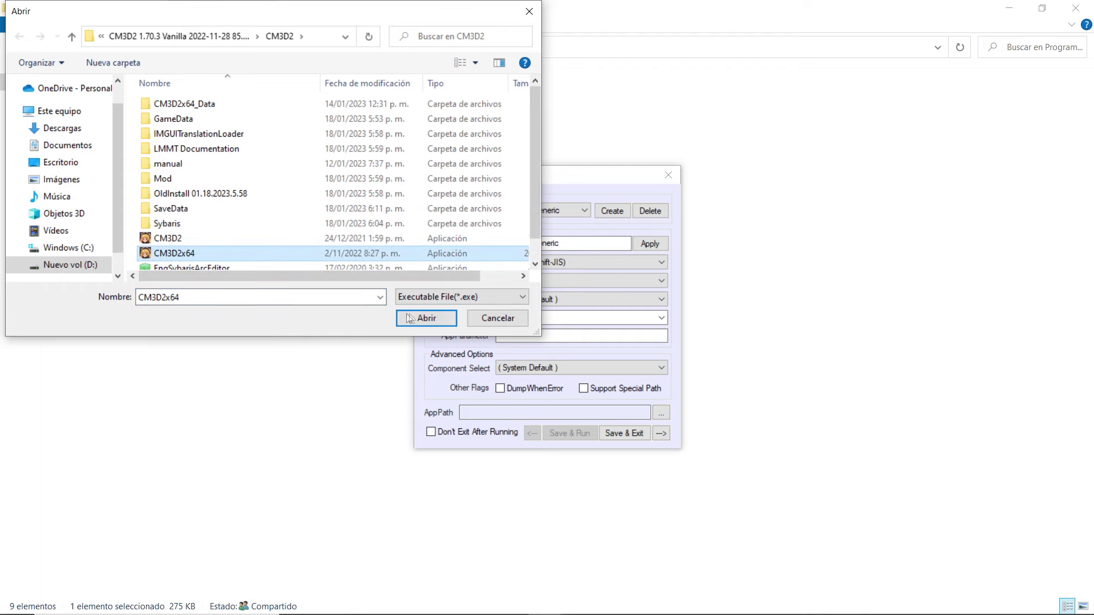
click(431, 317)
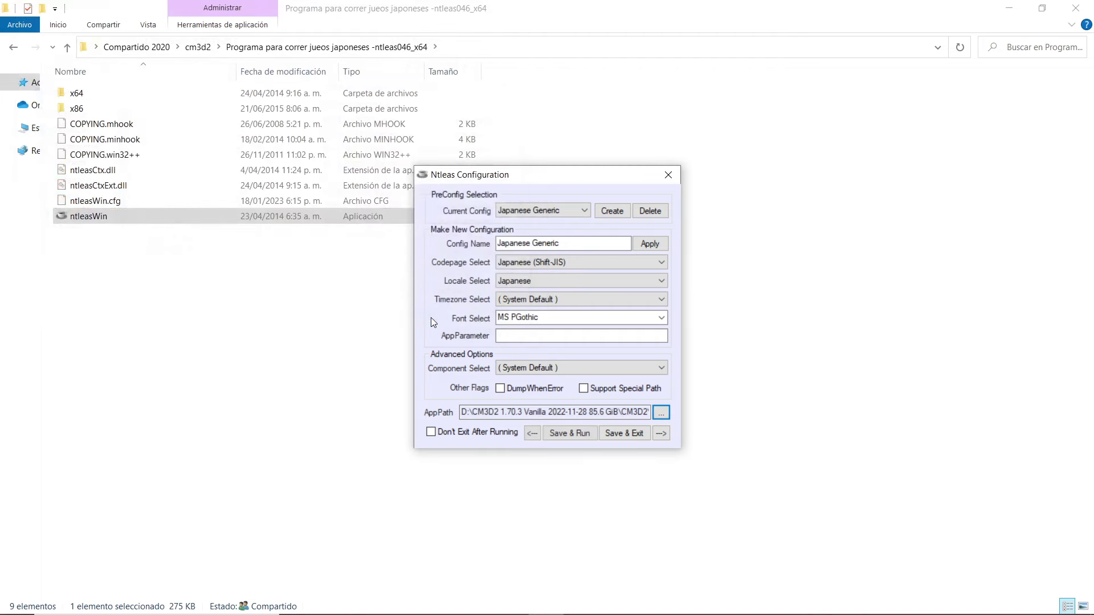
click(569, 435)
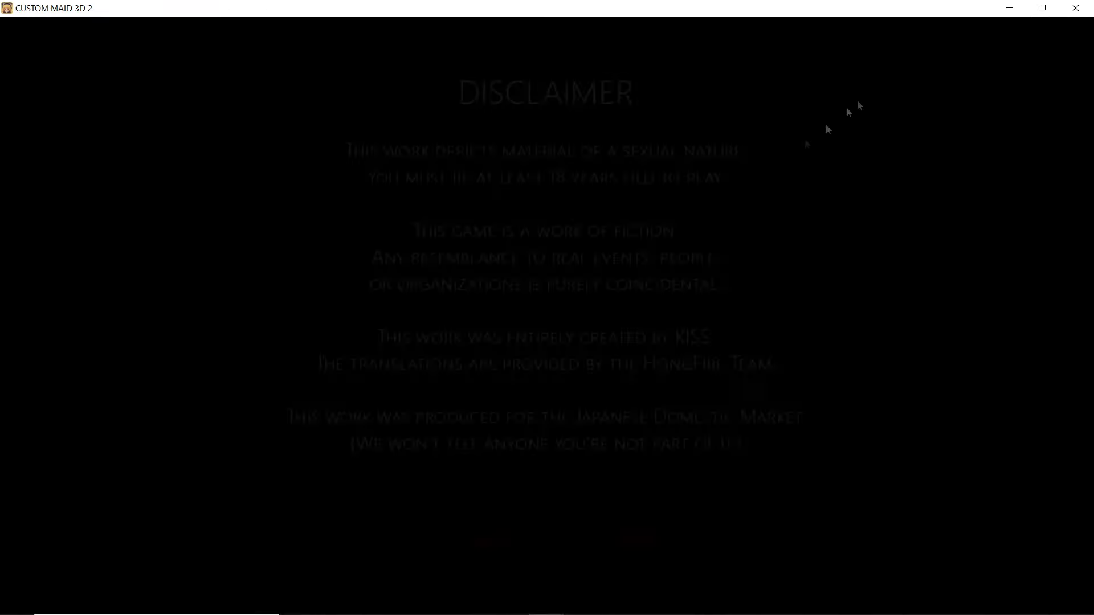
click(577, 385)
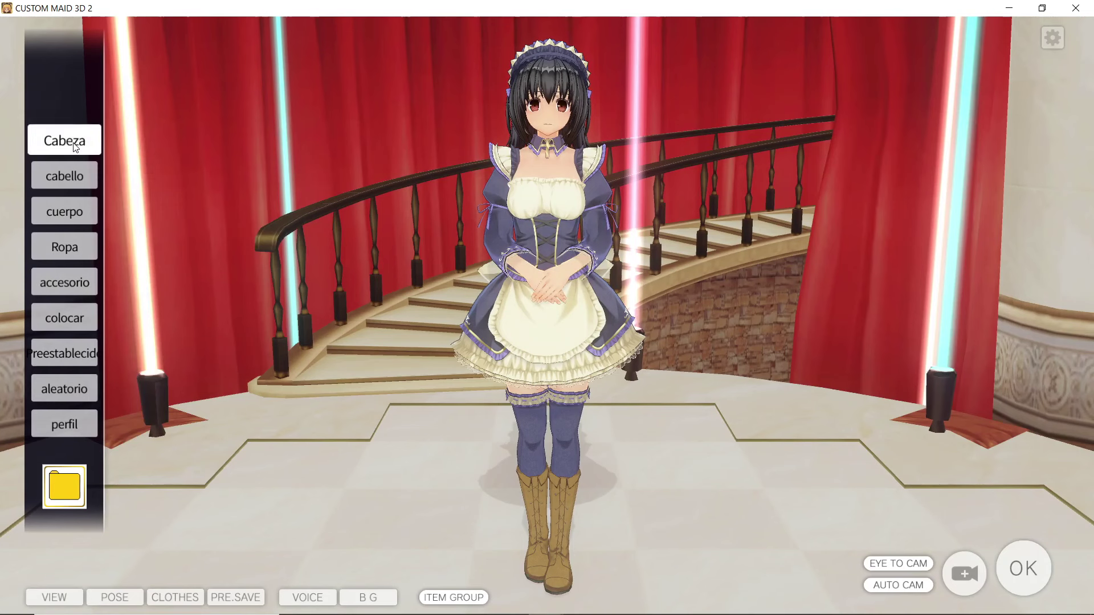
Step: Check the Spanish translation of the Cabeza and cabello categories in the maid editor, including front and rear hair
click(65, 140)
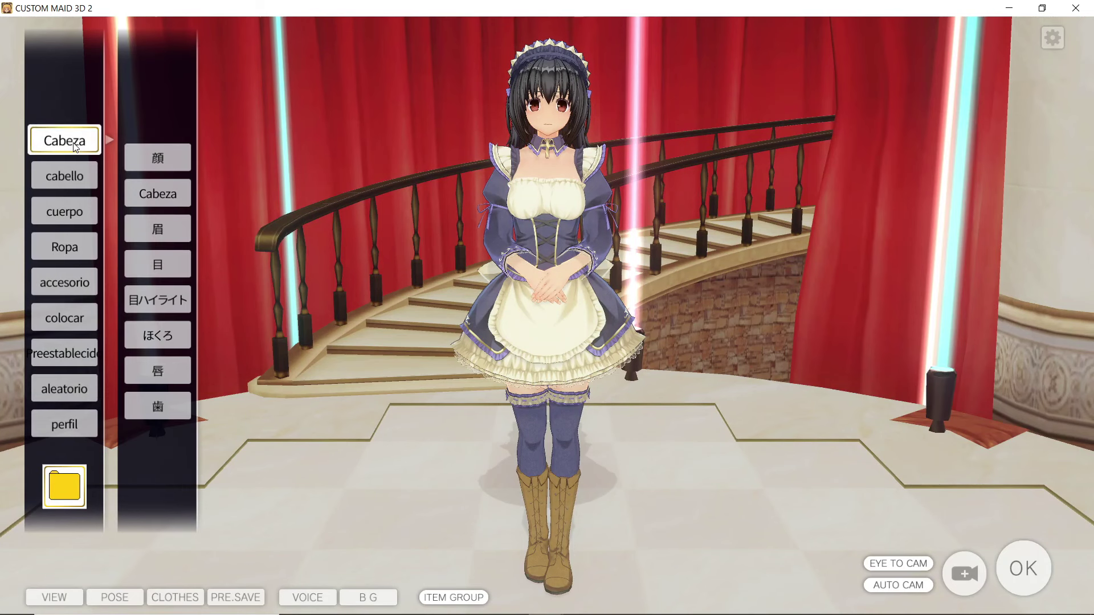
click(177, 182)
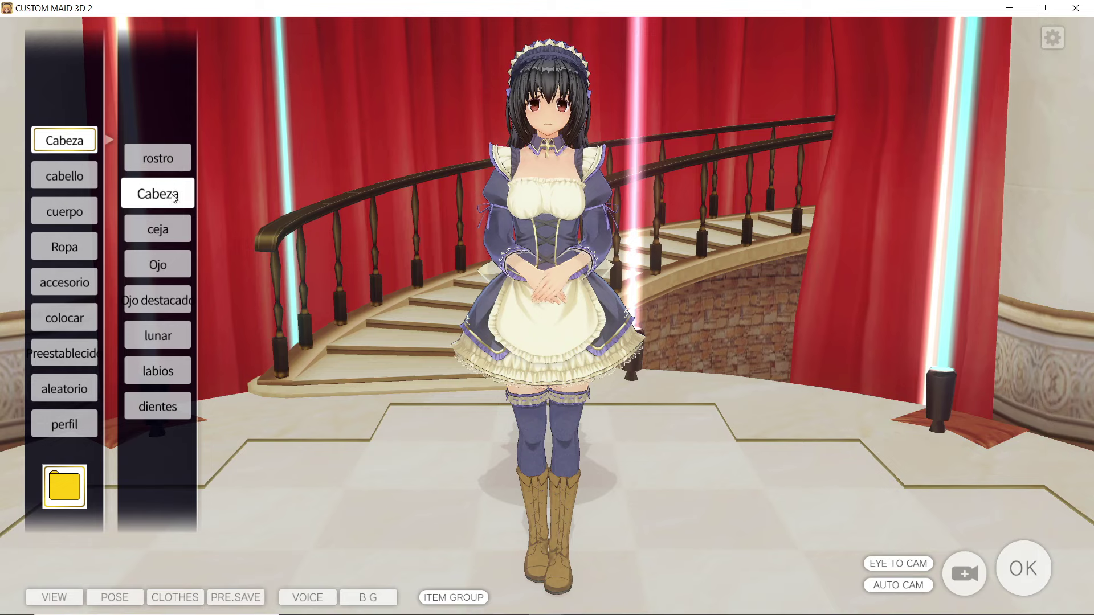
click(81, 188)
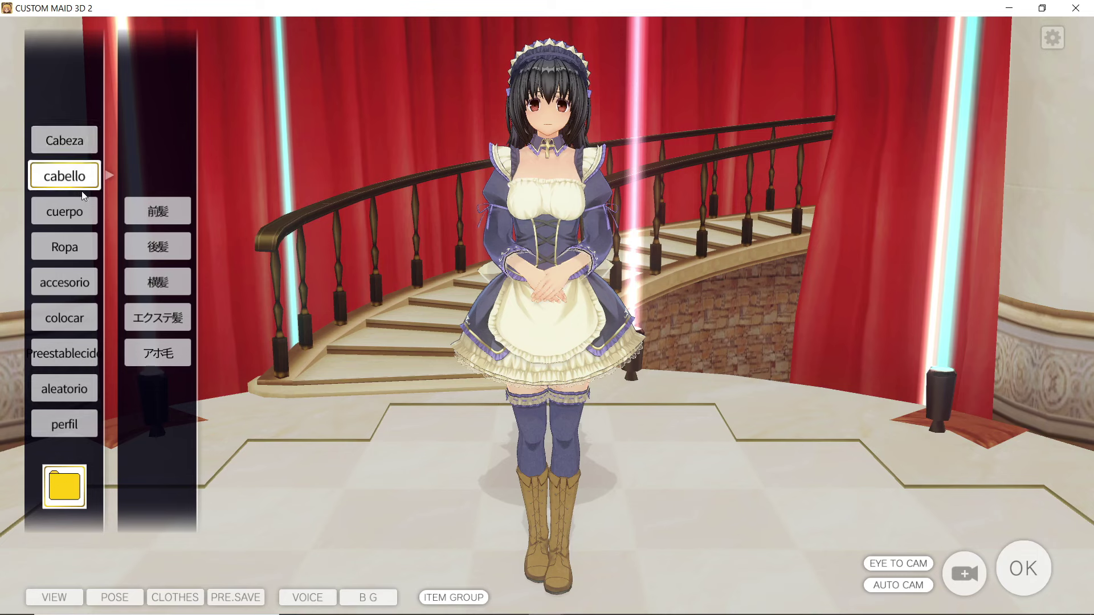
click(143, 221)
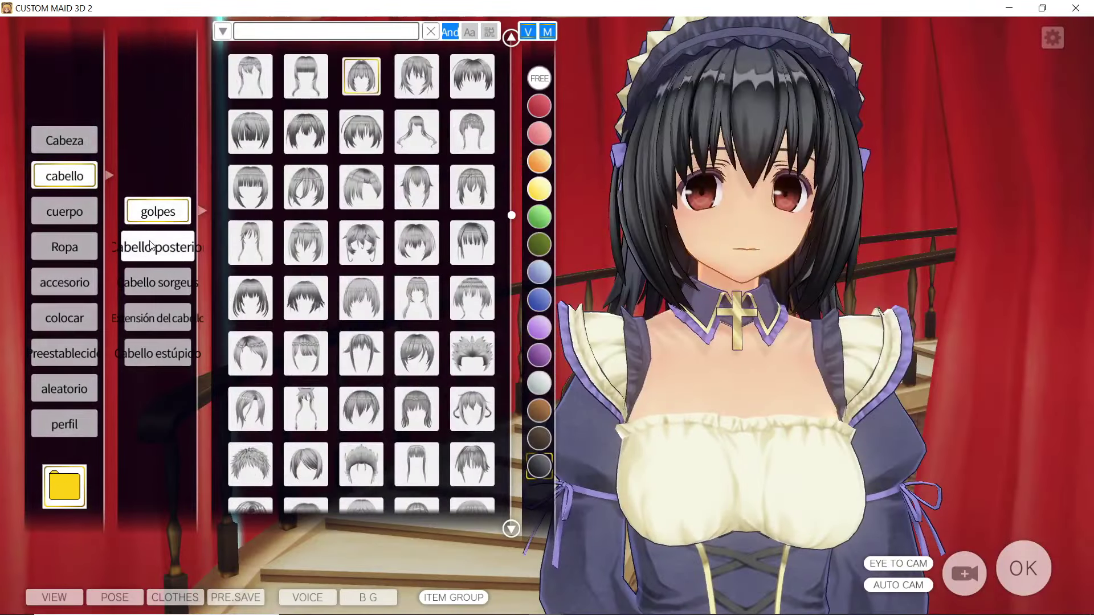
click(151, 249)
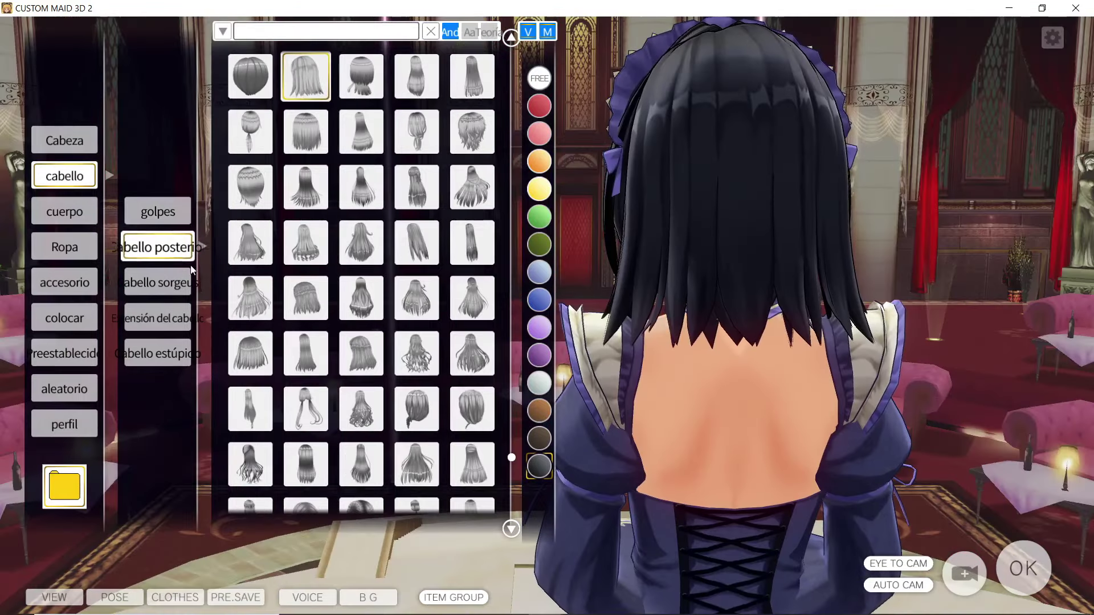
Step: Check the translated labels in the Ropa category, including Tocado and tops, and in the colocar and accesorio categories
click(66, 259)
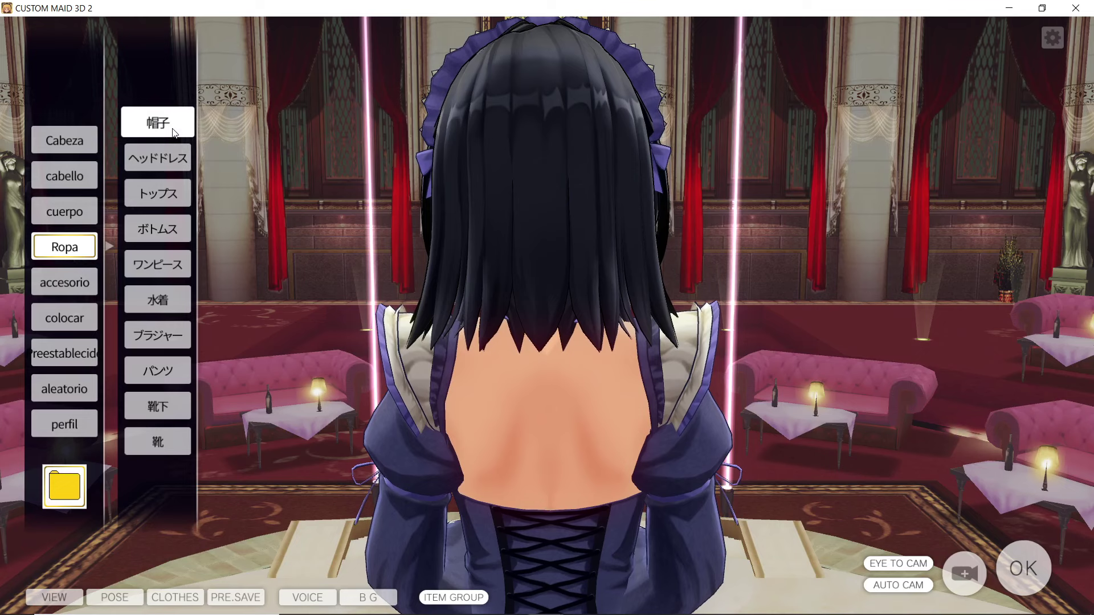
click(158, 165)
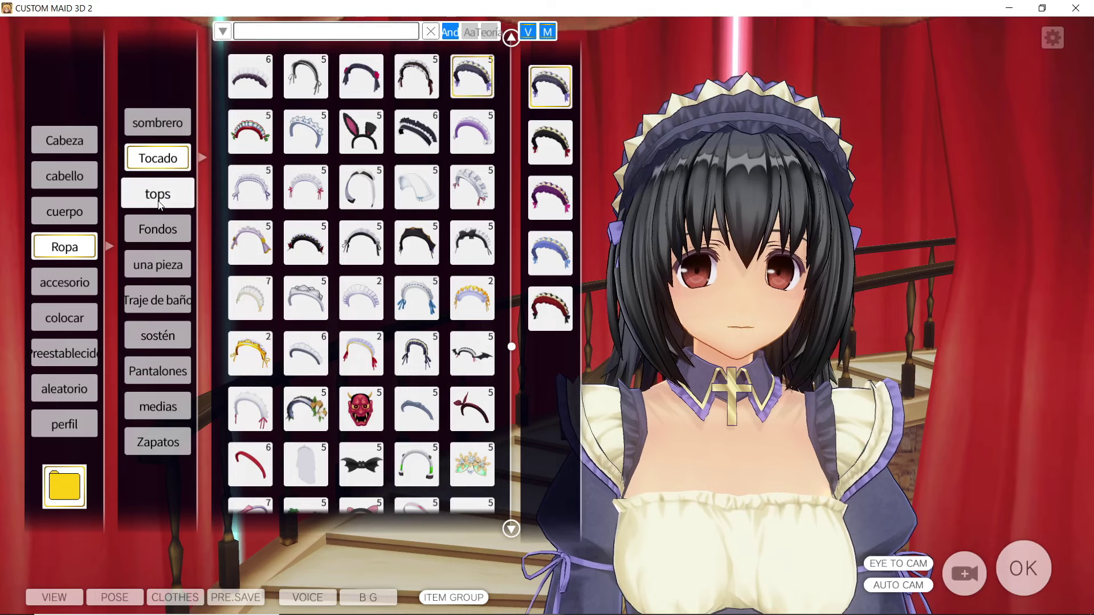
click(159, 199)
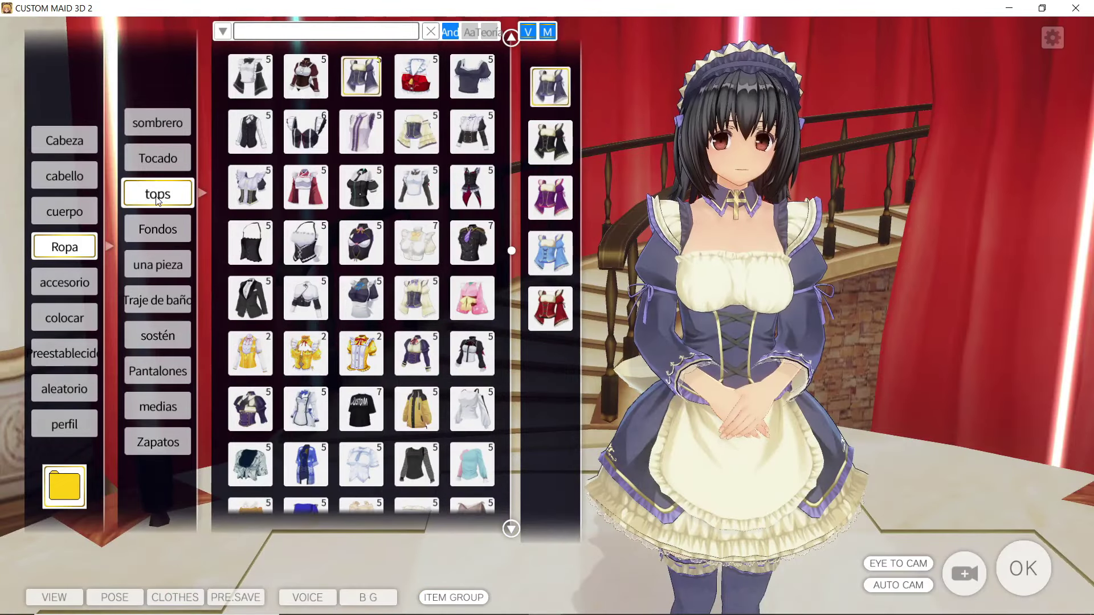
click(65, 317)
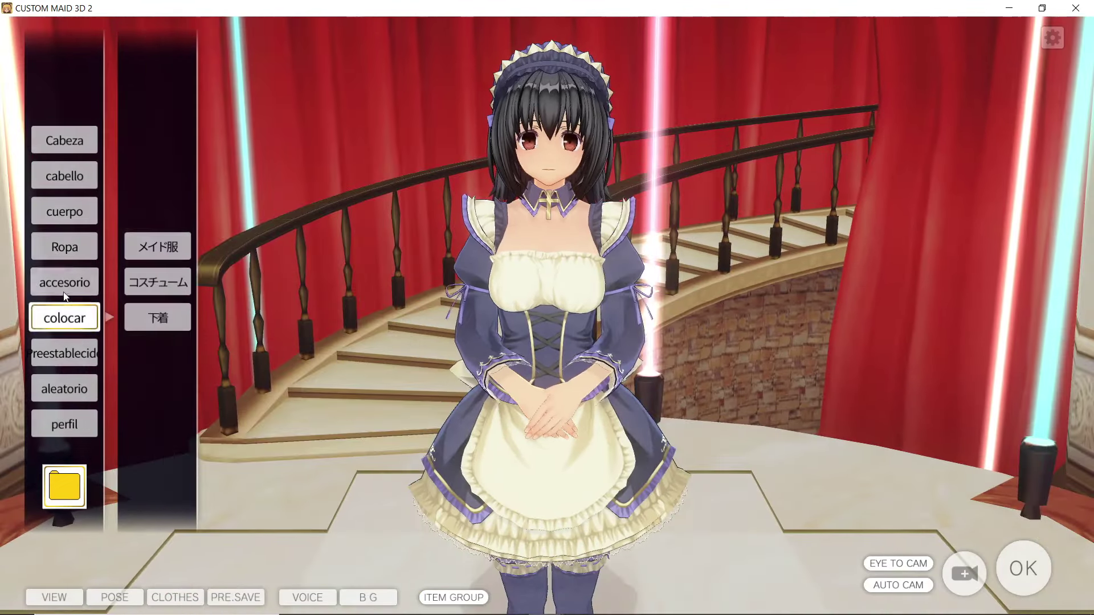
click(64, 282)
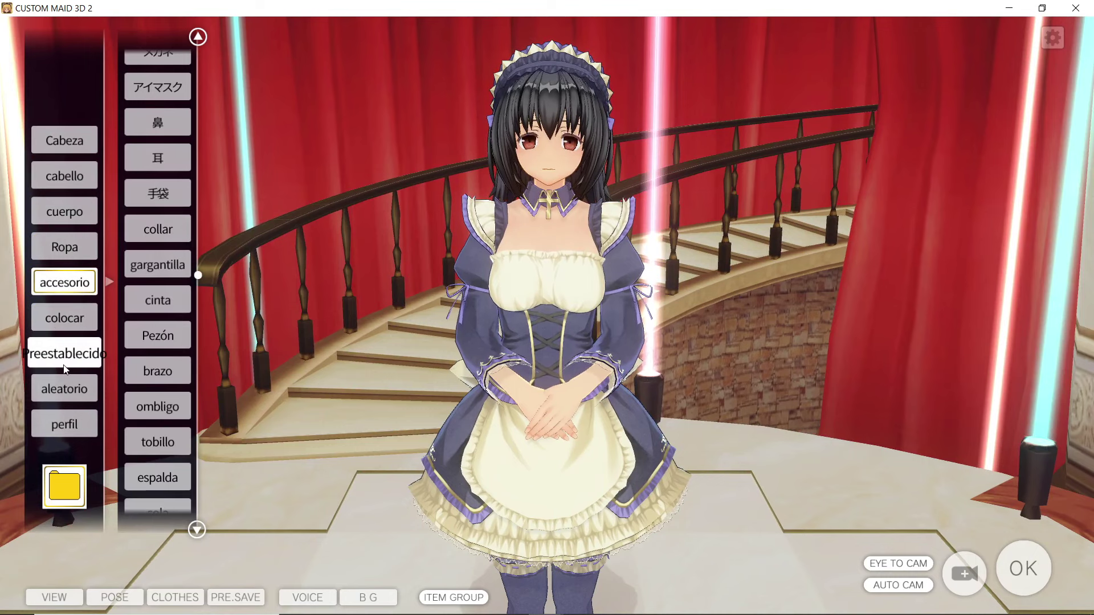
Step: In the aleatorio category, mark rostro, ceja and Ojo destacado for randomizing and continue to the cabello options
click(71, 391)
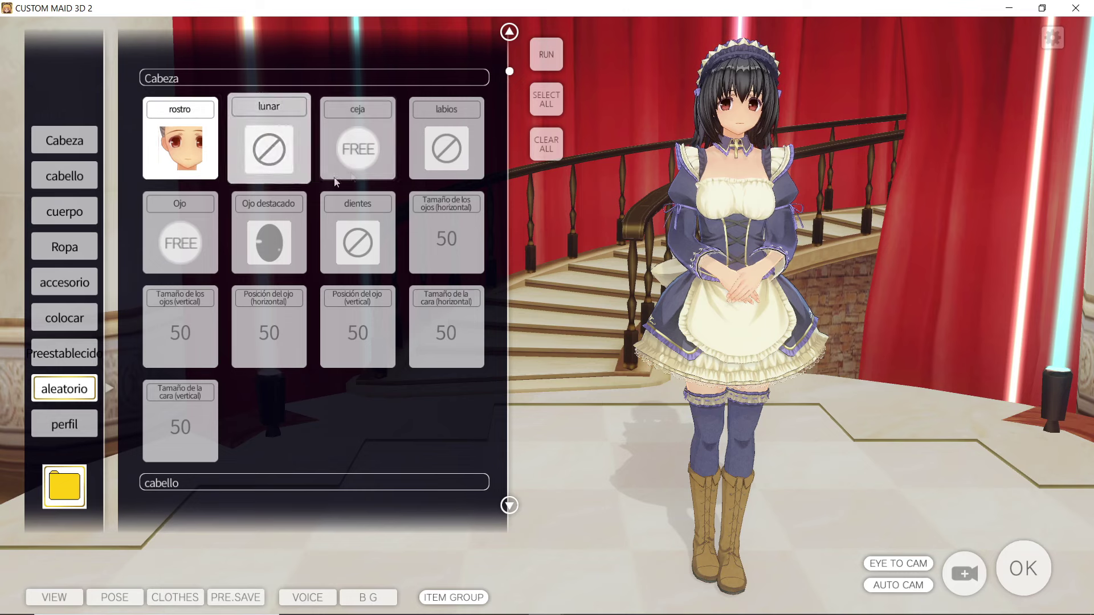
click(269, 239)
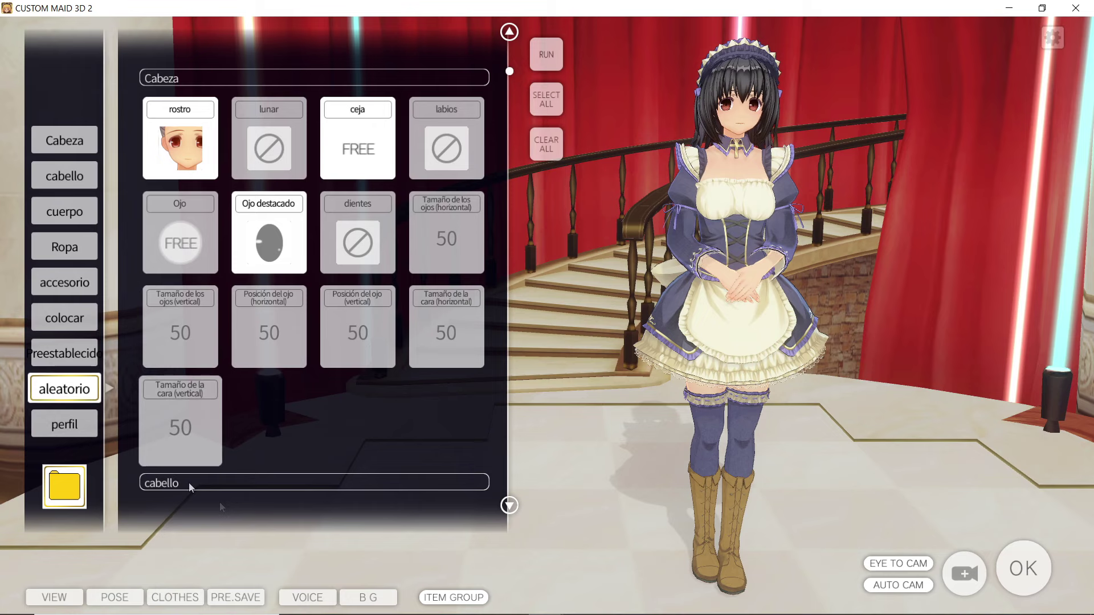
click(509, 505)
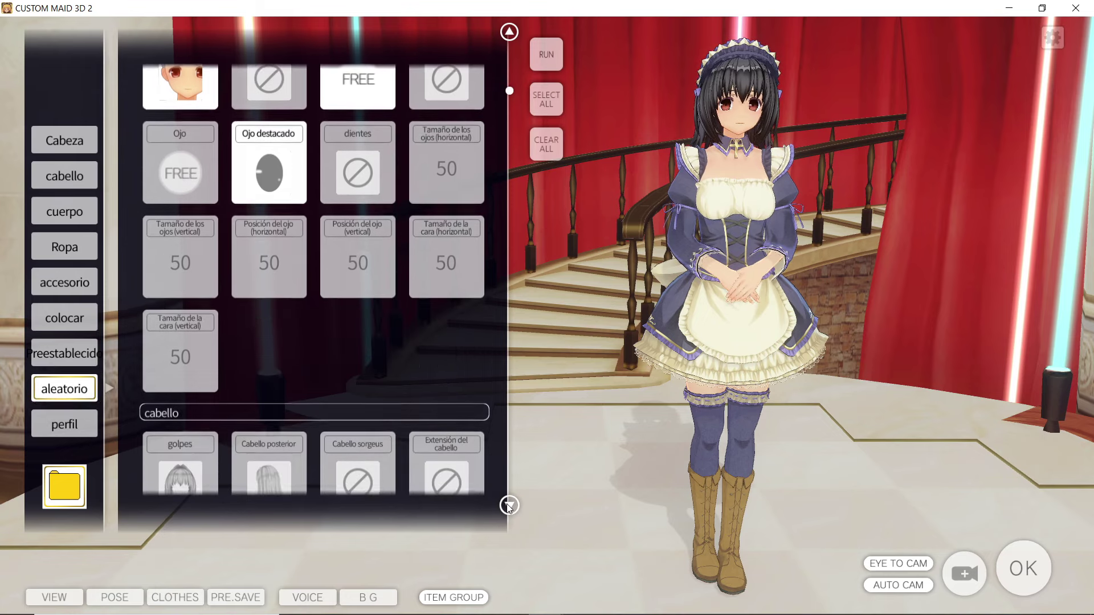